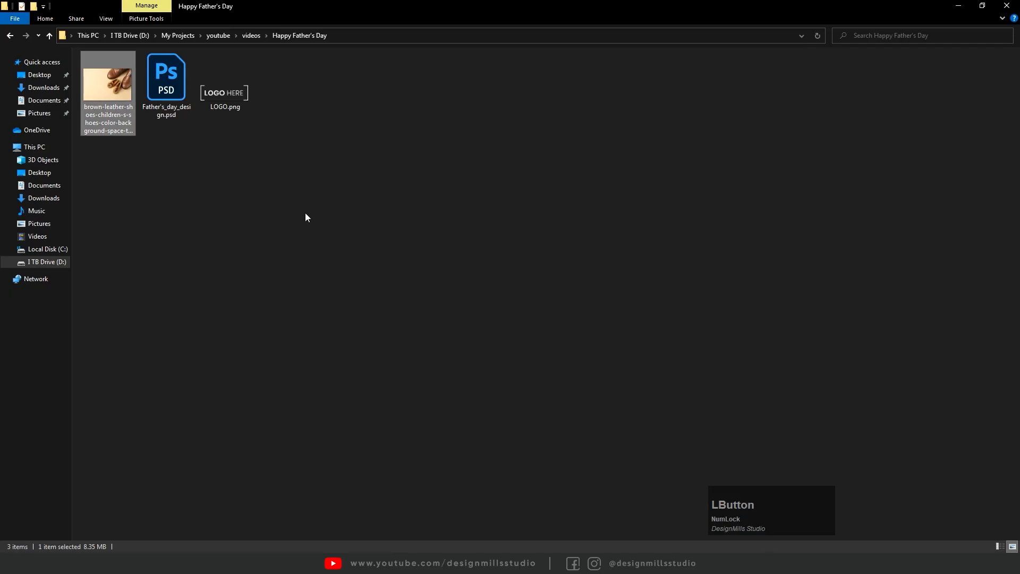
- Place the brown leather shoes photo in the design and align its right edge with the canvas
{"action": "left_click_drag", "start_coordinate": [128, 124], "coordinate": [435, 421]}
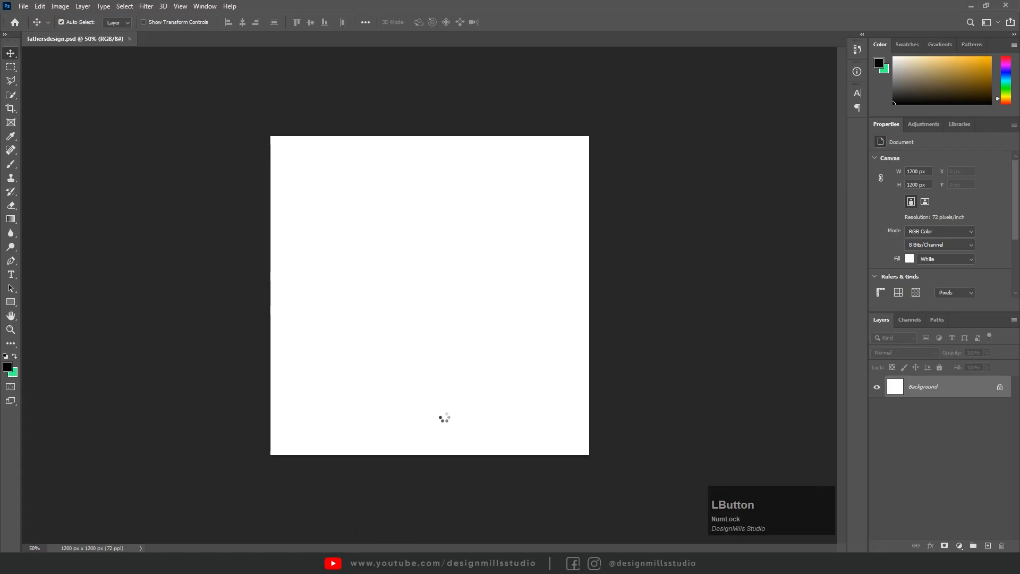
{"action": "left_click_drag", "start_coordinate": [434, 184], "coordinate": [433, 131]}
{"action": "key", "text": "ctrl+a"}
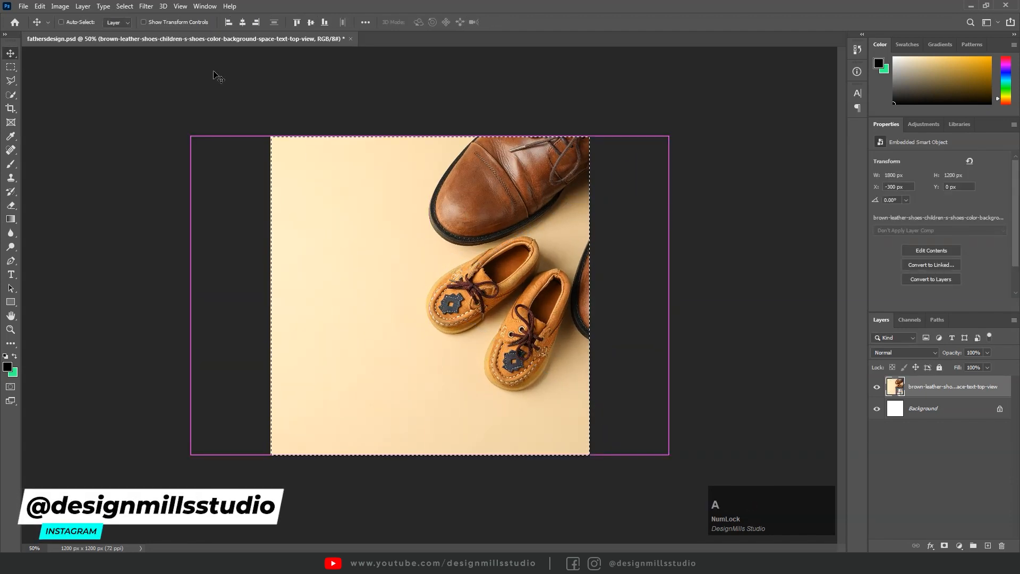
{"action": "left_click", "coordinate": [256, 22]}
{"action": "key", "text": "ctrl+space"}
{"action": "left_click_drag", "start_coordinate": [454, 225], "coordinate": [480, 268]}
{"action": "key", "text": "ctrl+d"}
{"action": "left_click", "coordinate": [424, 203]}
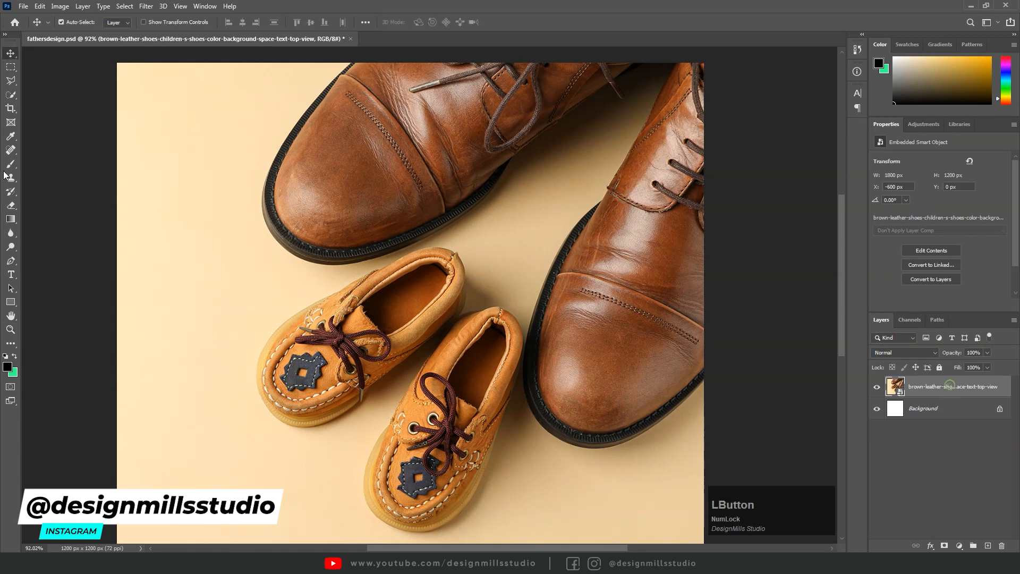
- Select the shoes with Select Subject and subtract the dark background gap between the two large shoes
{"action": "left_click", "coordinate": [16, 94]}
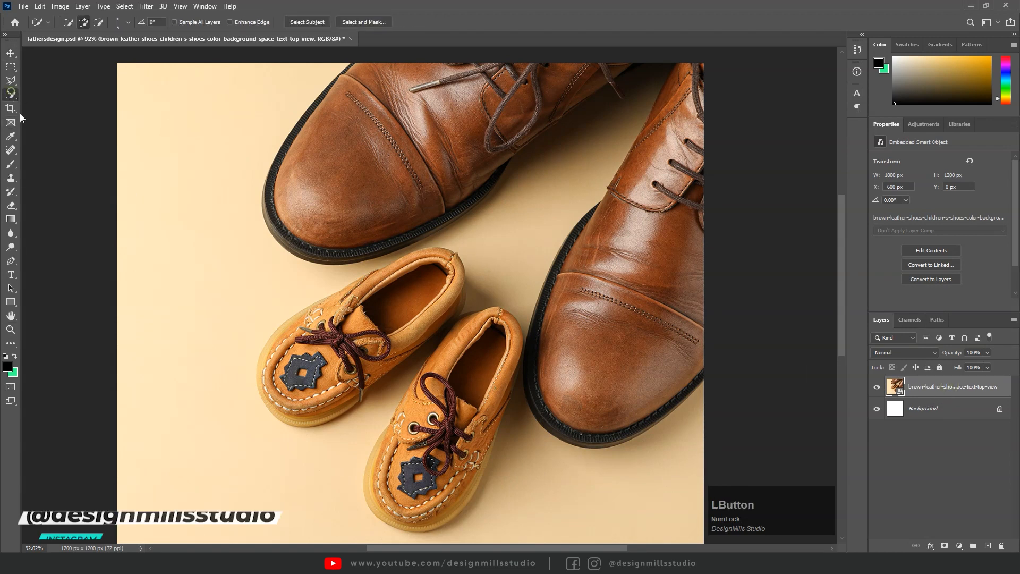
{"action": "left_click", "coordinate": [295, 28]}
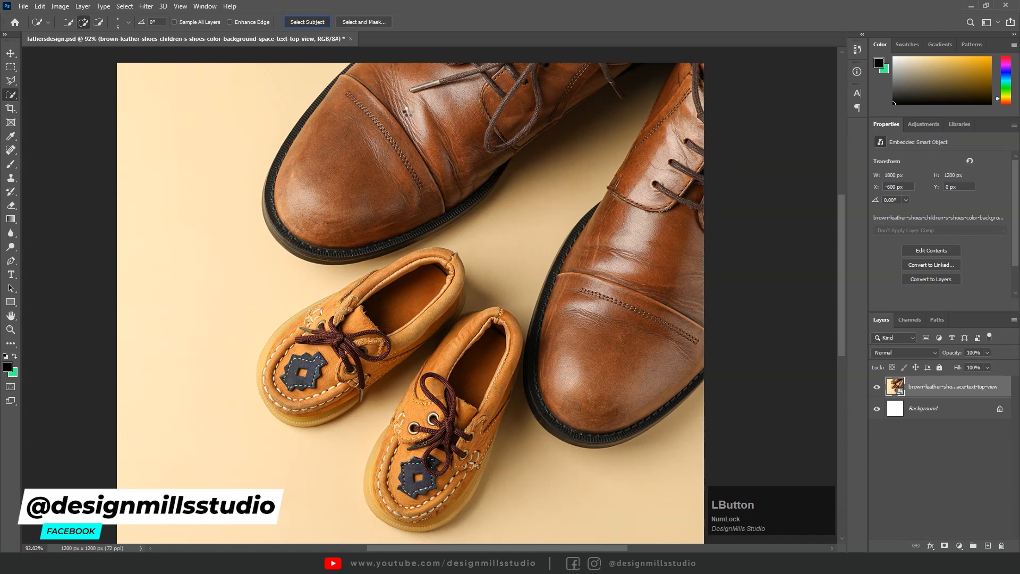
{"action": "key", "text": "z"}
{"action": "mouse_move", "coordinate": [597, 144]}
{"action": "left_mouse_down"}
{"action": "mouse_move", "coordinate": [601, 195]}
{"action": "mouse_move", "coordinate": [460, 257]}
{"action": "left_mouse_up"}
{"action": "key", "text": "w"}
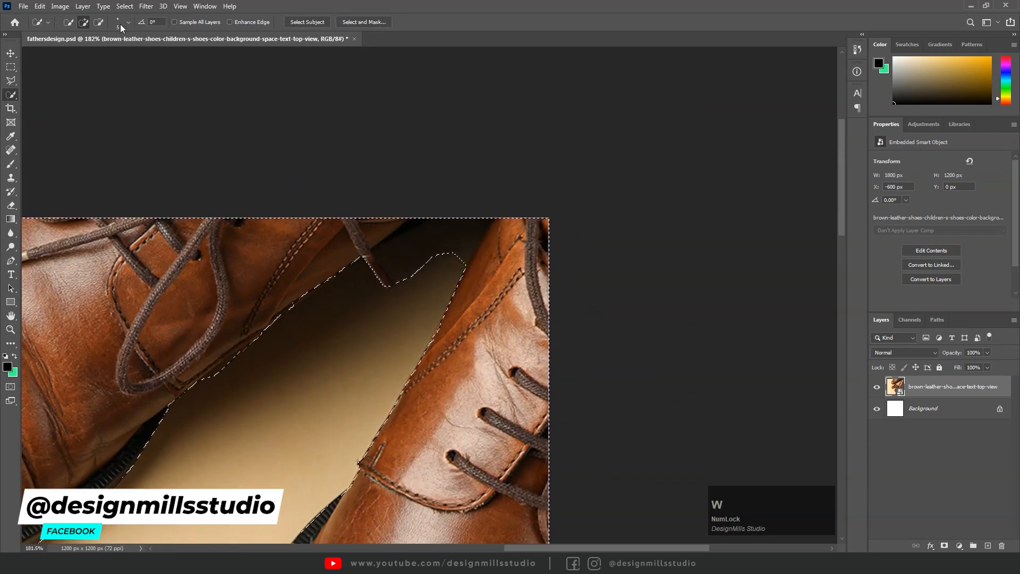
{"action": "left_click", "coordinate": [424, 263]}
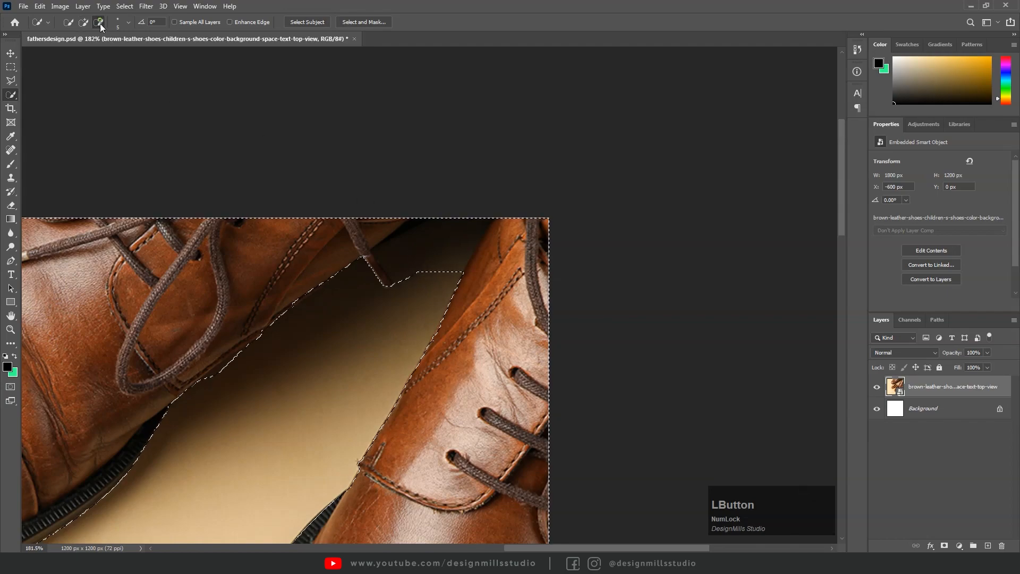
{"action": "left_click_drag", "start_coordinate": [416, 287], "coordinate": [426, 242]}
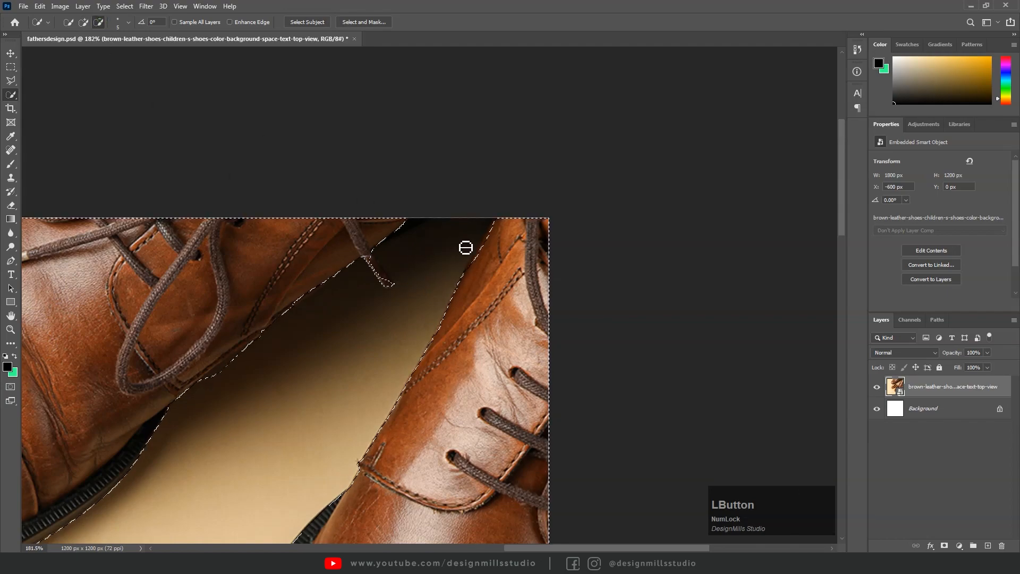
- Add the missing shoelace tip between the large shoes to the selection and refine the nearby shoe edge
{"action": "key", "text": "z"}
{"action": "left_click_drag", "start_coordinate": [427, 285], "coordinate": [388, 315]}
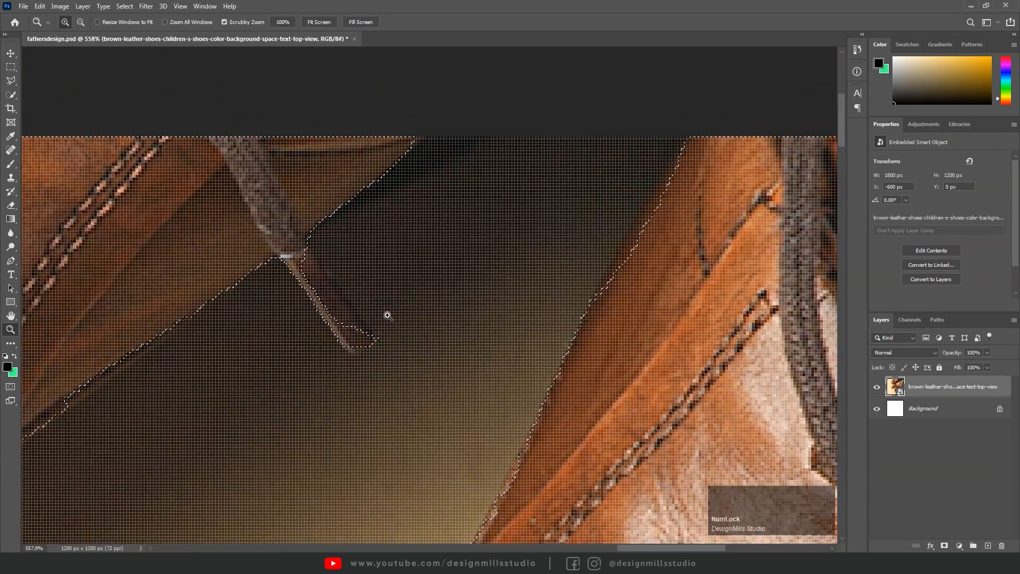
{"action": "key", "text": "w"}
{"action": "mouse_move", "coordinate": [302, 257]}
{"action": "left_mouse_down"}
{"action": "mouse_move", "coordinate": [340, 327]}
{"action": "mouse_move", "coordinate": [355, 337]}
{"action": "mouse_move", "coordinate": [350, 321]}
{"action": "mouse_move", "coordinate": [363, 343]}
{"action": "mouse_move", "coordinate": [346, 321]}
{"action": "left_mouse_up"}
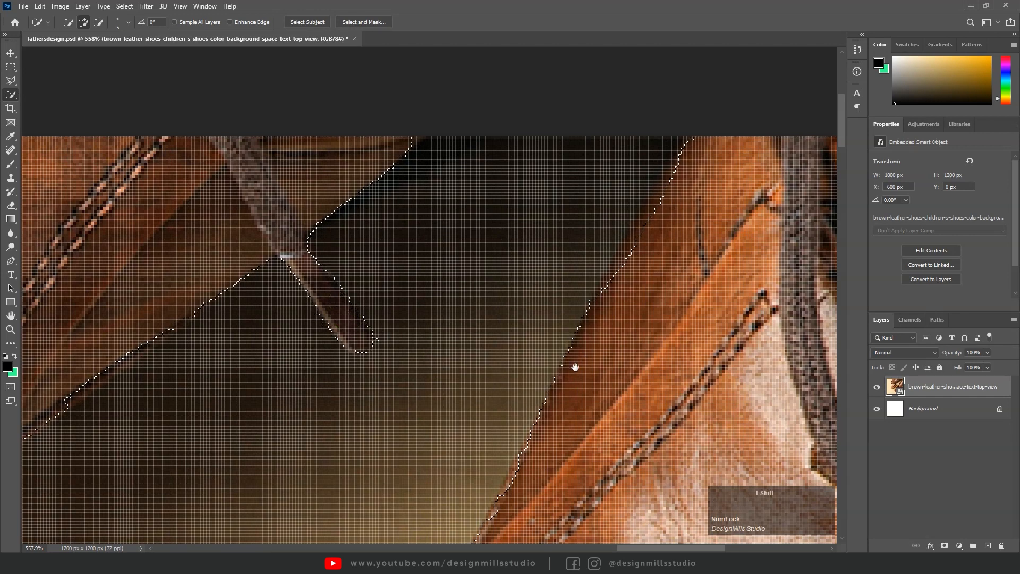
{"action": "left_click_drag", "start_coordinate": [586, 358], "coordinate": [420, 319]}
{"action": "mouse_move", "coordinate": [472, 166]}
{"action": "left_mouse_down"}
{"action": "mouse_move", "coordinate": [409, 270]}
{"action": "mouse_move", "coordinate": [439, 217]}
{"action": "mouse_move", "coordinate": [416, 257]}
{"action": "left_mouse_up"}
{"action": "mouse_move", "coordinate": [382, 314]}
{"action": "left_mouse_down"}
{"action": "mouse_move", "coordinate": [422, 255]}
{"action": "mouse_move", "coordinate": [391, 297]}
{"action": "left_mouse_up"}
- Add the missing black sole of the right-hand large shoe at the canvas edge to the selection
{"action": "key", "text": "z"}
{"action": "left_click_drag", "start_coordinate": [466, 274], "coordinate": [372, 297]}
{"action": "left_click_drag", "start_coordinate": [467, 326], "coordinate": [447, 126]}
{"action": "left_click_drag", "start_coordinate": [445, 302], "coordinate": [430, 129]}
{"action": "left_click_drag", "start_coordinate": [427, 283], "coordinate": [424, 198]}
{"action": "left_click_drag", "start_coordinate": [464, 312], "coordinate": [480, 325]}
{"action": "key", "text": "b"}
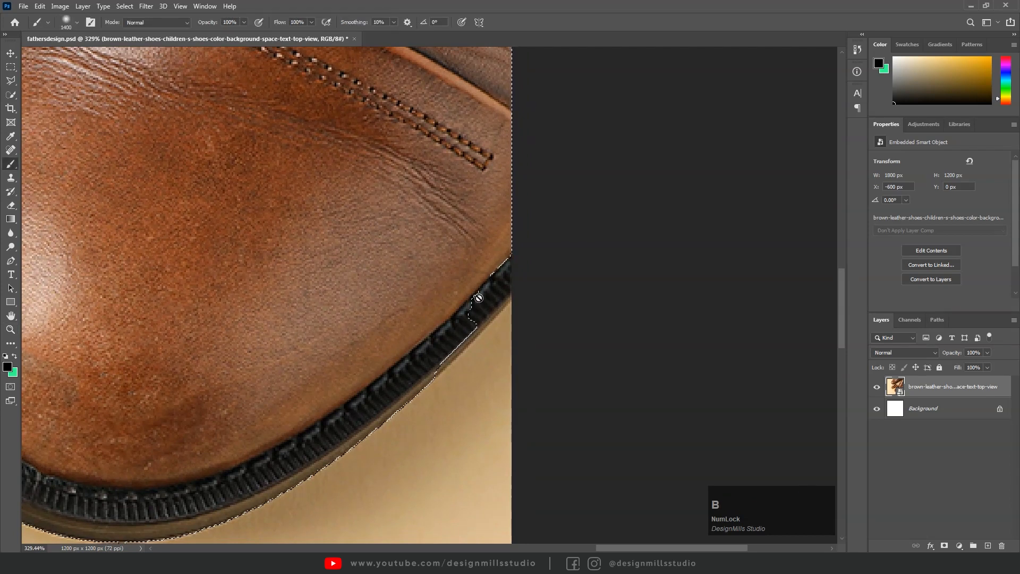
{"action": "key", "text": "w"}
{"action": "mouse_move", "coordinate": [494, 261]}
{"action": "left_mouse_down"}
{"action": "mouse_move", "coordinate": [457, 323]}
{"action": "mouse_move", "coordinate": [497, 290]}
{"action": "mouse_move", "coordinate": [484, 307]}
{"action": "left_mouse_up"}
{"action": "mouse_move", "coordinate": [465, 350]}
{"action": "left_mouse_down"}
{"action": "mouse_move", "coordinate": [444, 371]}
{"action": "mouse_move", "coordinate": [458, 369]}
{"action": "left_mouse_up"}
{"action": "key", "text": "ctrl+z"}
{"action": "left_click_drag", "start_coordinate": [478, 328], "coordinate": [431, 368]}
- Invert the selection to the background and add a Hue/Saturation adjustment layer masked to it
{"action": "key", "text": "z"}
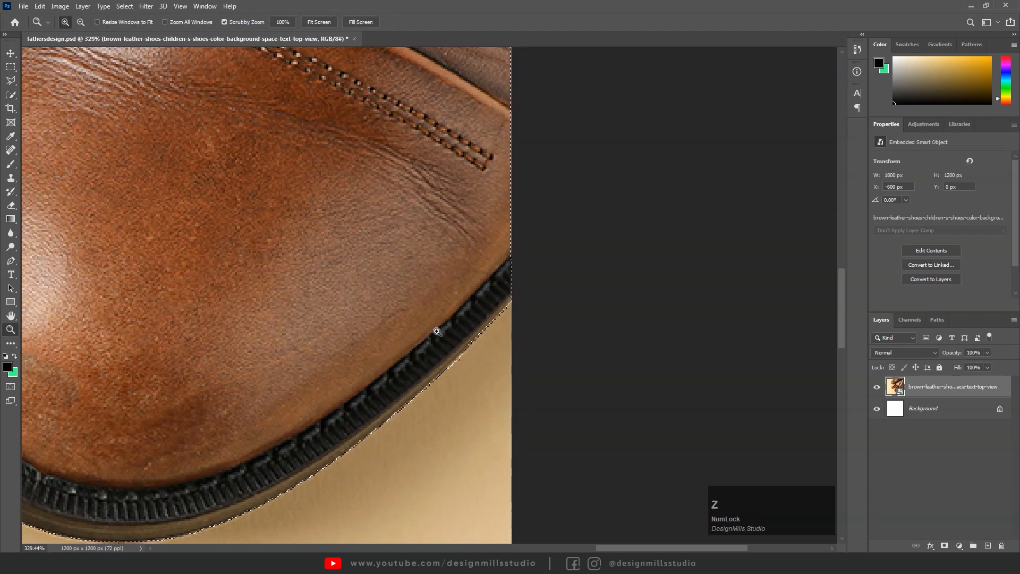
{"action": "left_click_drag", "start_coordinate": [437, 332], "coordinate": [373, 358]}
{"action": "left_click_drag", "start_coordinate": [539, 348], "coordinate": [462, 340]}
{"action": "left_click_drag", "start_coordinate": [471, 299], "coordinate": [567, 240]}
{"action": "left_click_drag", "start_coordinate": [618, 135], "coordinate": [617, 201]}
{"action": "key", "text": "v"}
{"action": "key", "text": "ctrl+shift+i"}
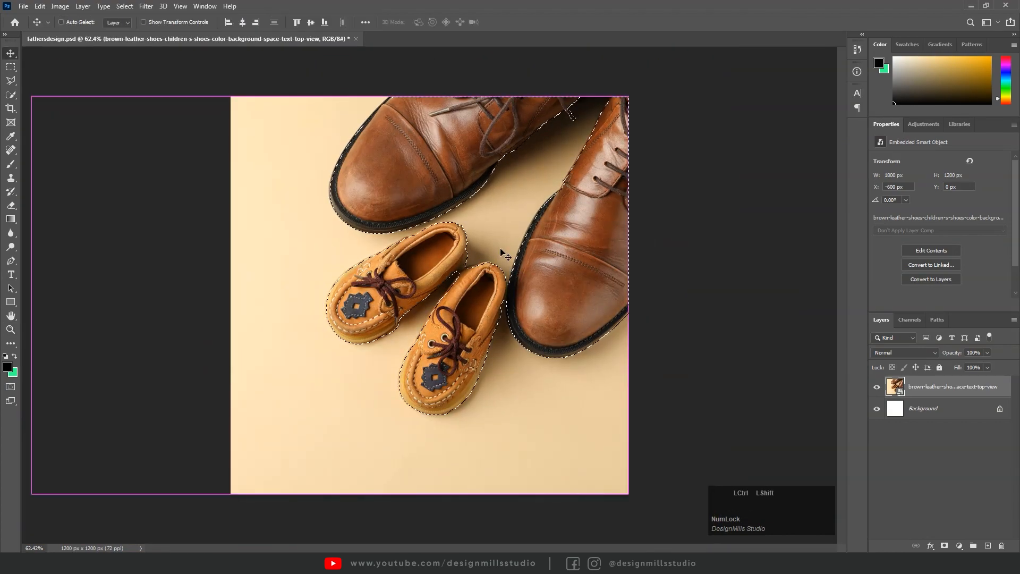
{"action": "left_click", "coordinate": [960, 546]}
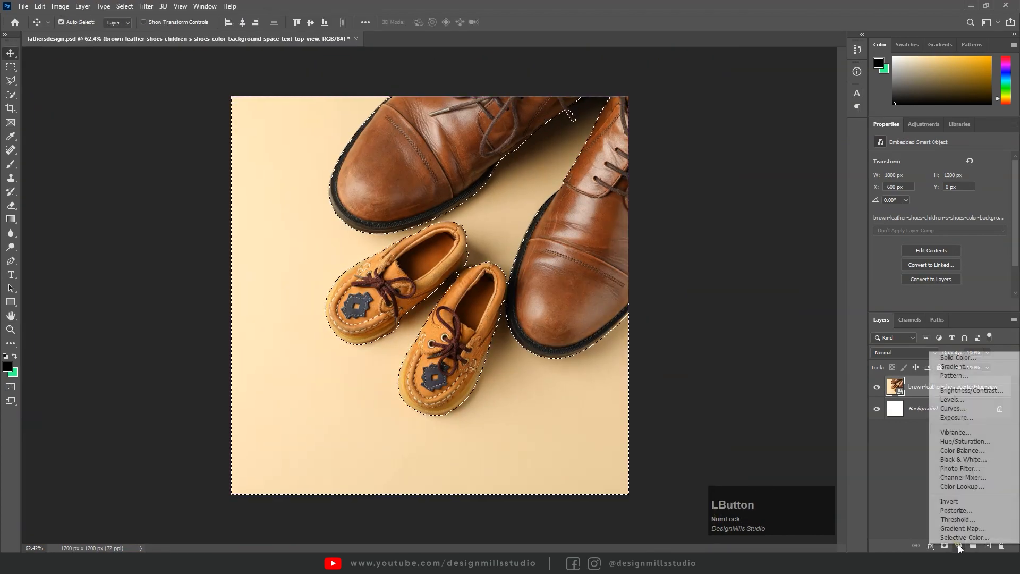
{"action": "left_click", "coordinate": [967, 446]}
- Turn the background dark blue by setting the adjustment's Lightness to -70 and Hue to +180
{"action": "left_click_drag", "start_coordinate": [940, 240], "coordinate": [895, 244]}
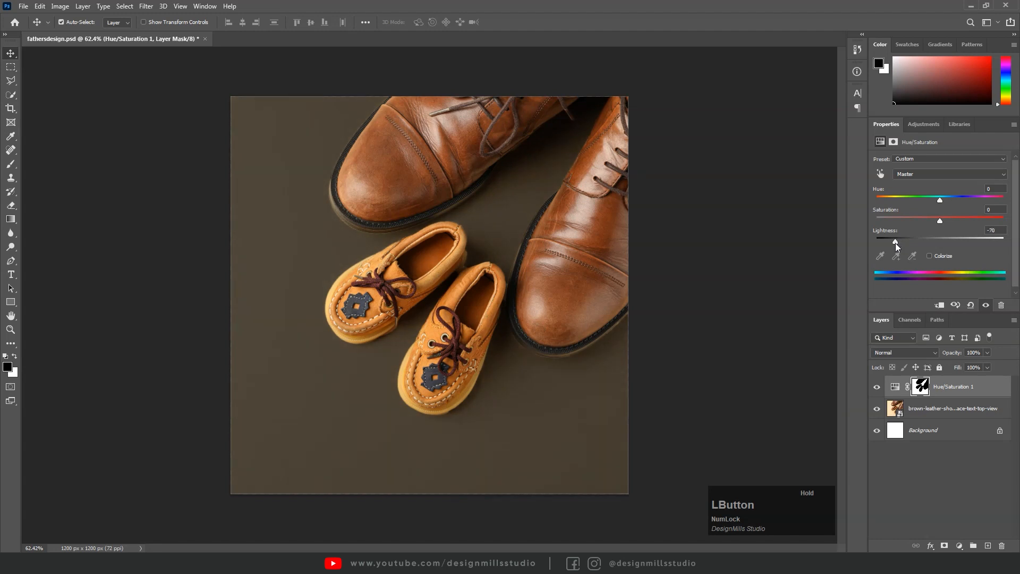
{"action": "left_click_drag", "start_coordinate": [939, 200], "coordinate": [1013, 206]}
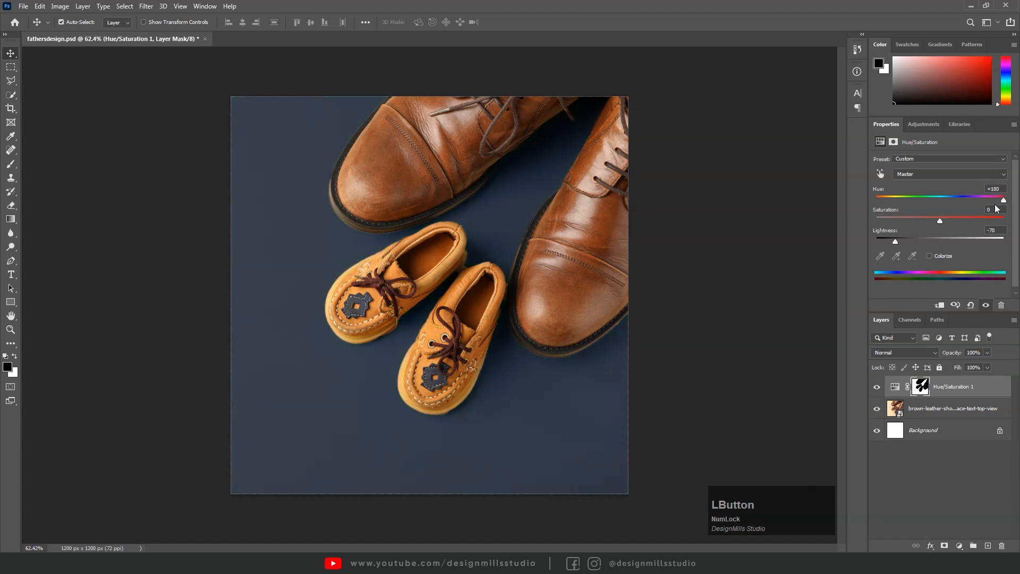
{"action": "key", "text": "z"}
{"action": "left_click_drag", "start_coordinate": [607, 309], "coordinate": [670, 330]}
{"action": "key", "text": "v"}
{"action": "left_click", "coordinate": [670, 330]}
- Link the shoe photo layer and the Hue/Saturation layer together and lock both
{"action": "left_click", "coordinate": [929, 414]}
{"action": "left_click", "coordinate": [936, 386], "text": "shift"}
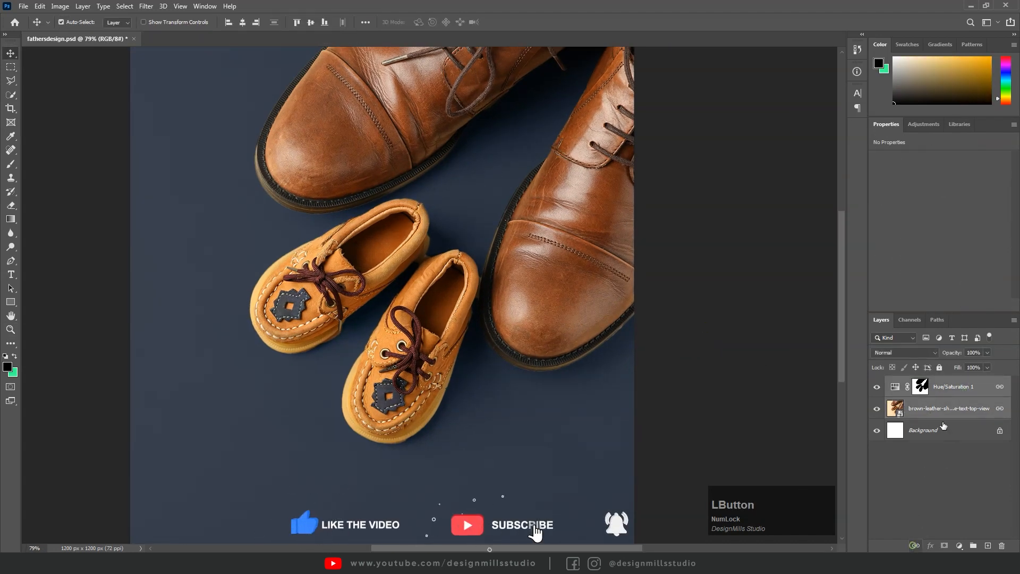
{"action": "left_click", "coordinate": [939, 367]}
- Copy the "HAPPY FATHER'S DAY" text from the other open window and return to the design
{"action": "key", "text": "z"}
{"action": "left_click_drag", "start_coordinate": [617, 309], "coordinate": [581, 326]}
{"action": "left_click_drag", "start_coordinate": [241, 276], "coordinate": [257, 280]}
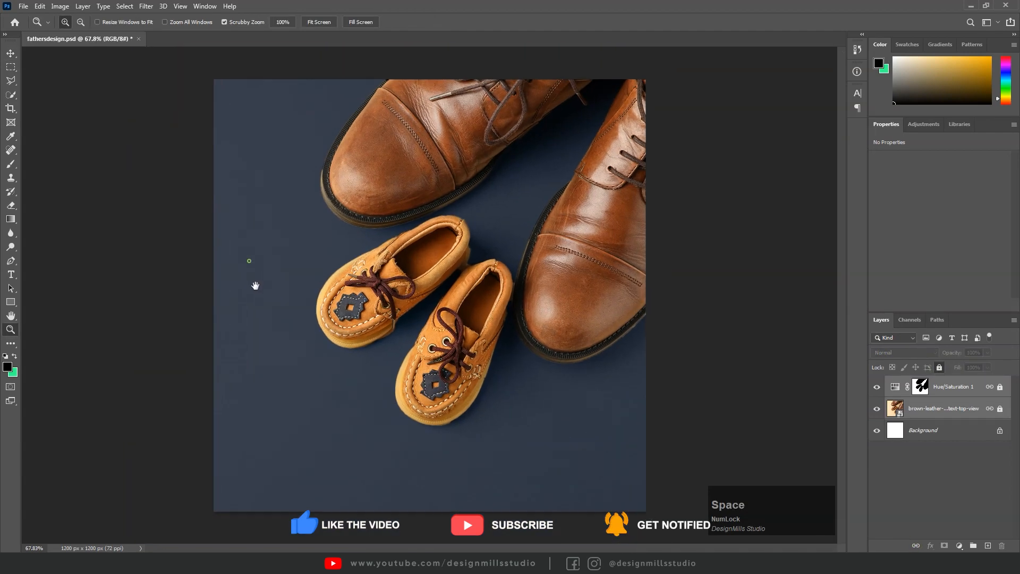
{"action": "key", "text": "v"}
{"action": "left_click", "coordinate": [616, 563]}
{"action": "left_click", "coordinate": [644, 314]}
{"action": "left_click_drag", "start_coordinate": [609, 162], "coordinate": [440, 165]}
{"action": "key", "text": "ctrl+c"}
{"action": "key", "text": "alt+Tab"}
- Paste the copied text as a new type layer below the children's shoes
{"action": "key", "text": "z"}
{"action": "left_click_drag", "start_coordinate": [311, 411], "coordinate": [328, 400]}
{"action": "key", "text": "space"}
{"action": "key", "text": "v"}
{"action": "key", "text": "t"}
{"action": "left_click", "coordinate": [315, 400]}
{"action": "key", "text": "ctrl+v"}
- Set the font of all the pasted text to Gilroy Black
{"action": "key", "text": "ctrl+a"}
{"action": "left_click", "coordinate": [117, 22]}
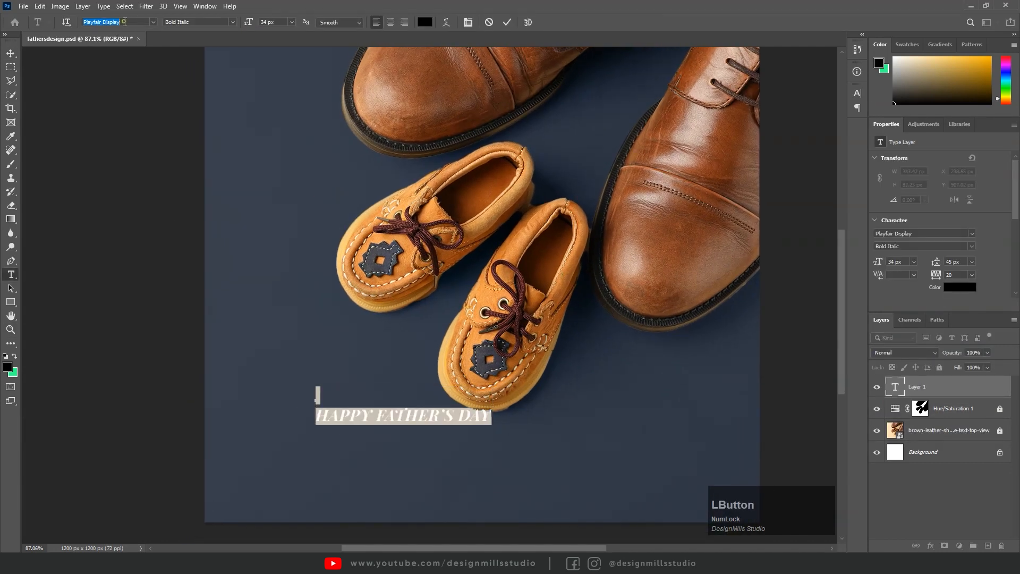
{"action": "type", "text": "gilroy"}
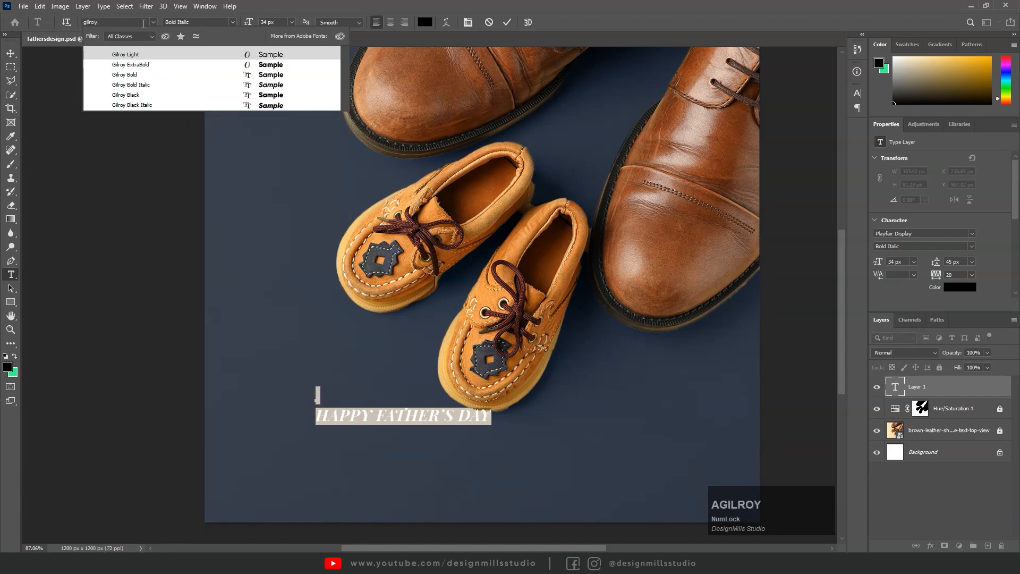
{"action": "key", "text": "Return"}
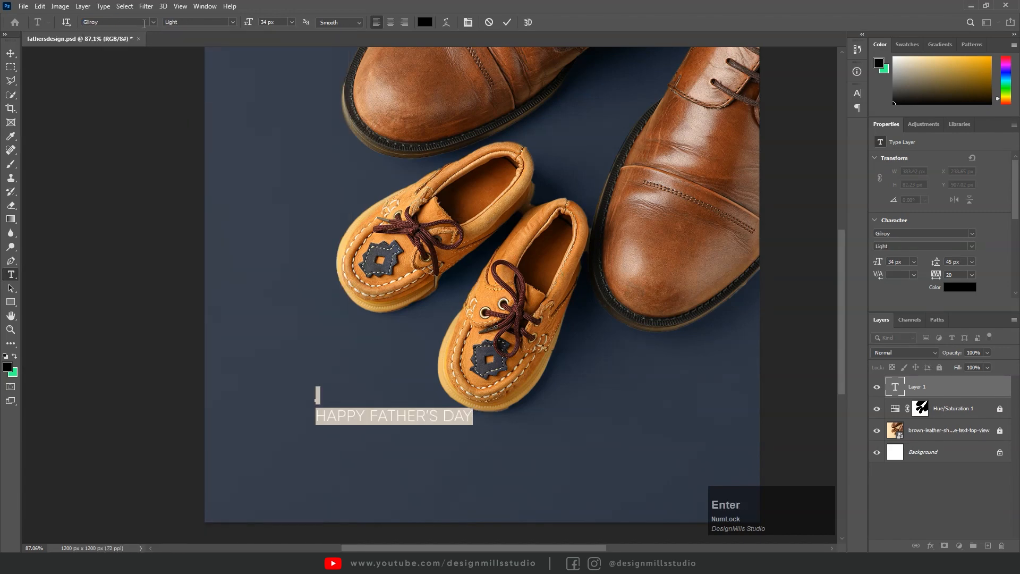
{"action": "key", "text": "BackSpace"}
{"action": "type", "text": "gilroy"}
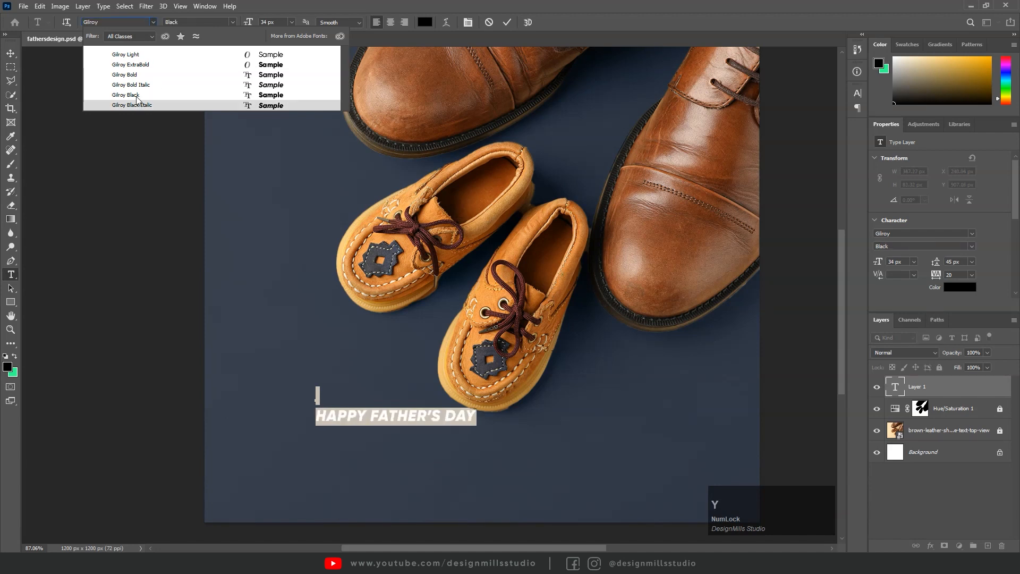
{"action": "left_click", "coordinate": [133, 95]}
- Remove the blank line above the heading and set the text colour to white (#ffffff)
{"action": "left_click", "coordinate": [314, 415]}
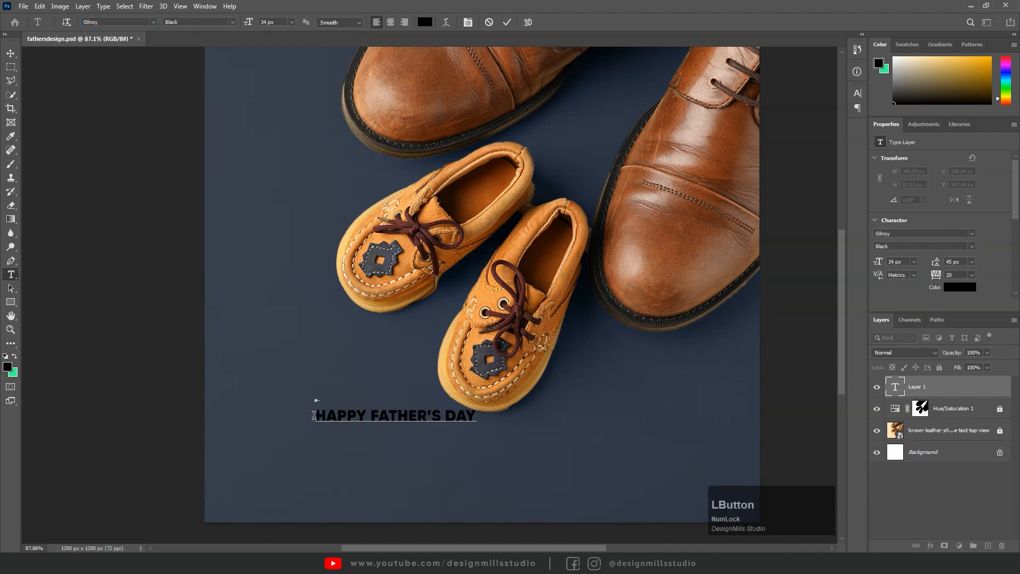
{"action": "key", "text": "BackSpace"}
{"action": "key", "text": "ctrl+a"}
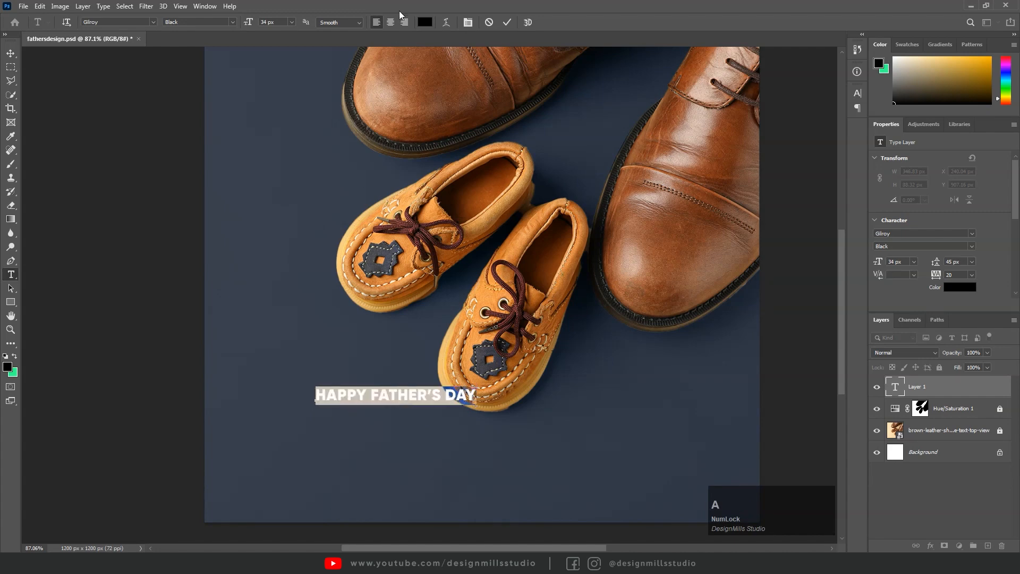
{"action": "left_click", "coordinate": [425, 23]}
{"action": "left_click_drag", "start_coordinate": [690, 189], "coordinate": [572, 123]}
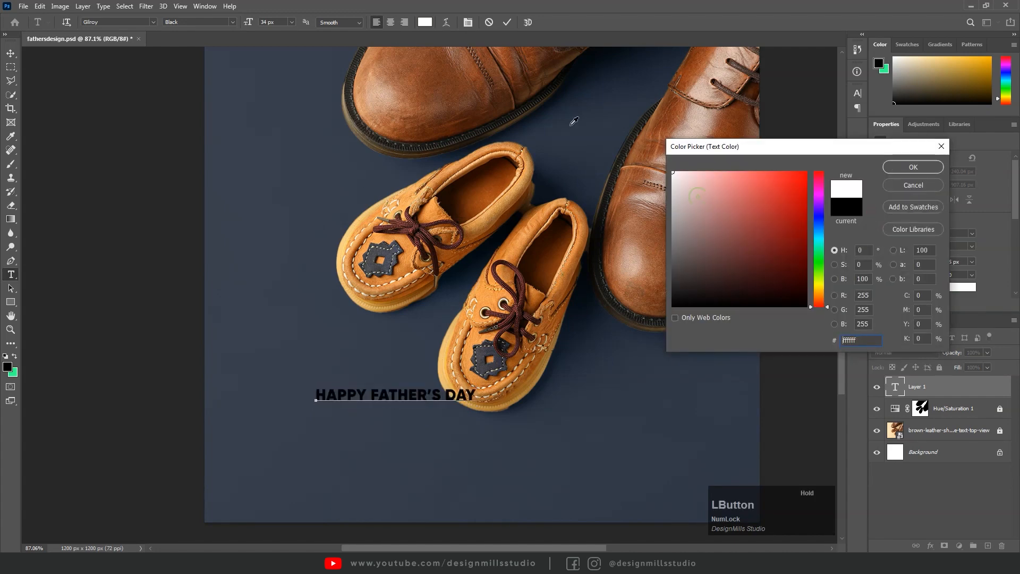
{"action": "left_click", "coordinate": [913, 169]}
- Break the heading into three lines: HAPPY, FATHER'S and DAY
{"action": "left_click", "coordinate": [366, 395]}
{"action": "key", "text": "Delete"}
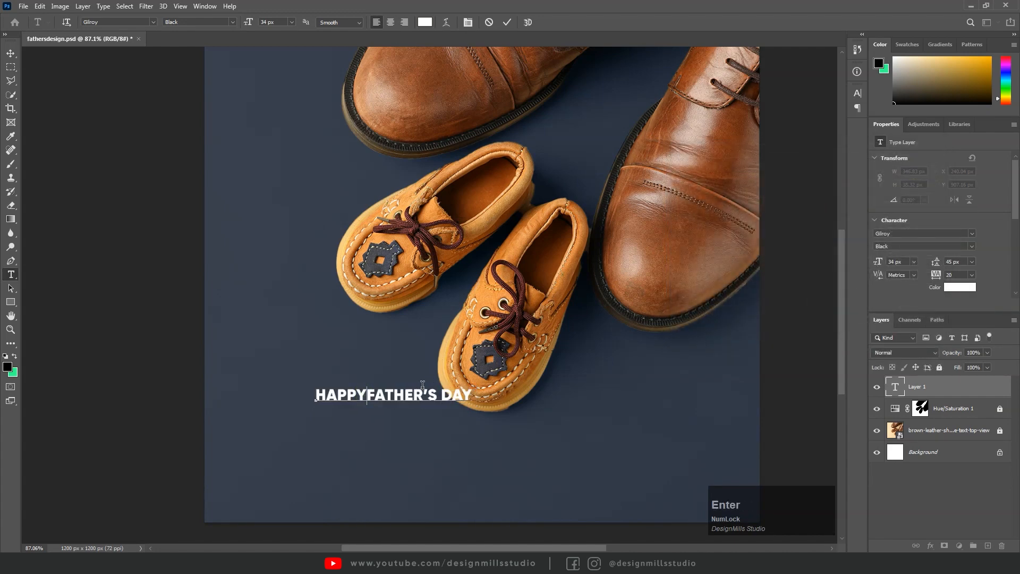
{"action": "key", "text": "Return"}
{"action": "key", "text": "Right"}
{"action": "key", "text": "Delete"}
{"action": "key", "text": "Return"}
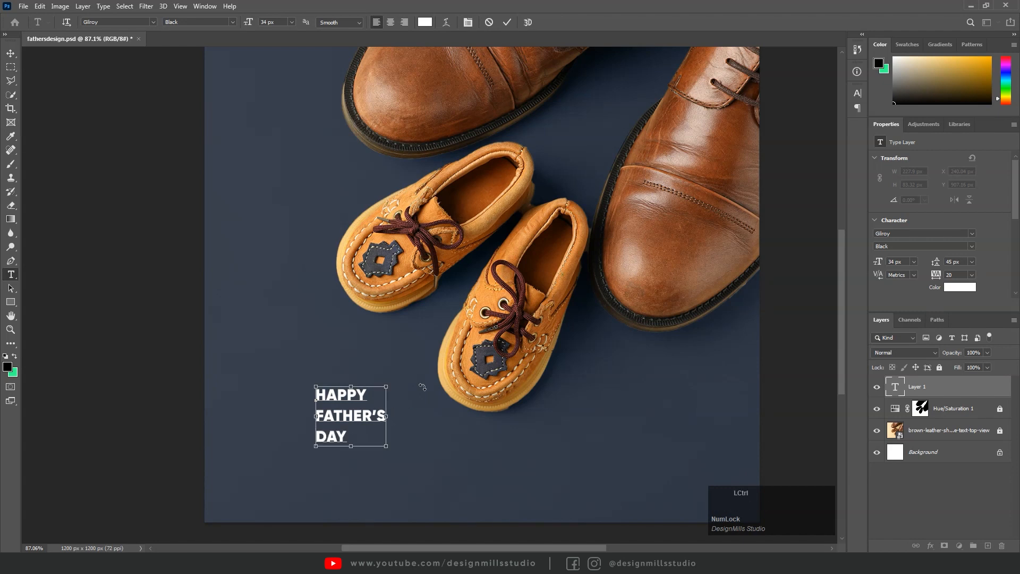
- Set the heading's font size to 90 px, leading to 75 px and tracking to 0
{"action": "key", "text": "ctrl+a"}
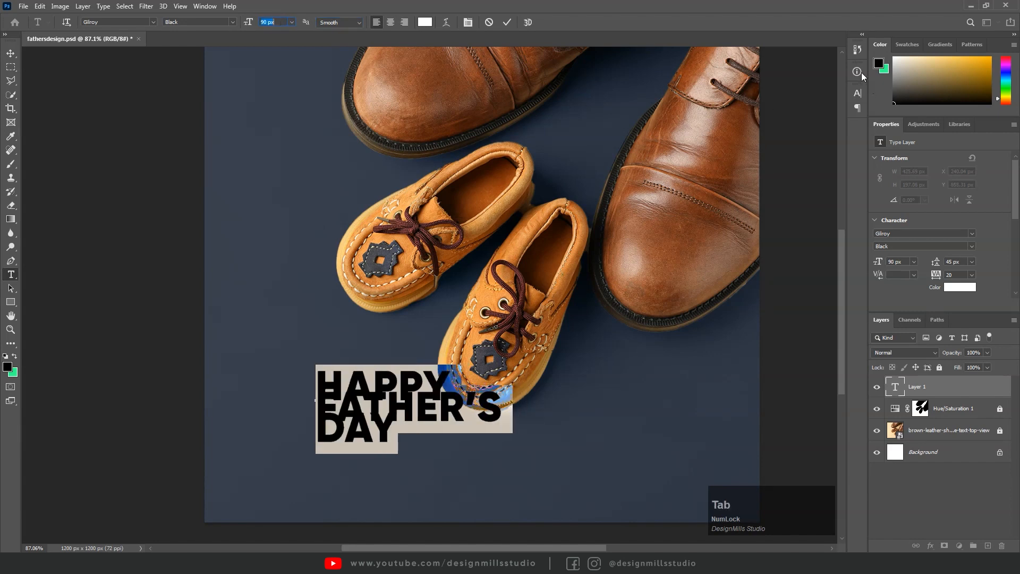
{"action": "left_click", "coordinate": [857, 94]}
{"action": "key", "text": "ctrl+a"}
{"action": "type", "text": "80"}
{"action": "key", "text": "Tab"}
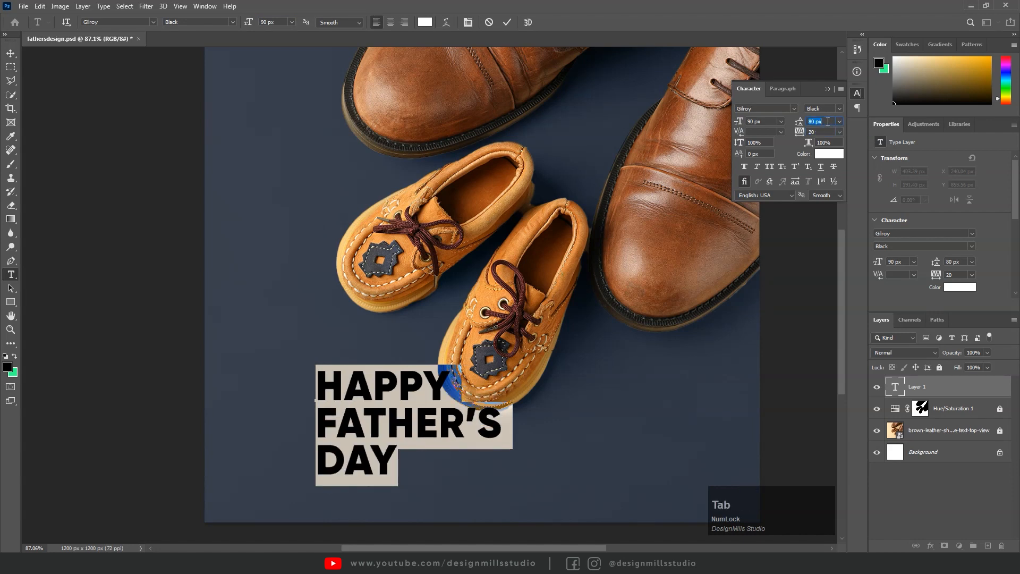
{"action": "type", "text": "75"}
{"action": "key", "text": "Tab"}
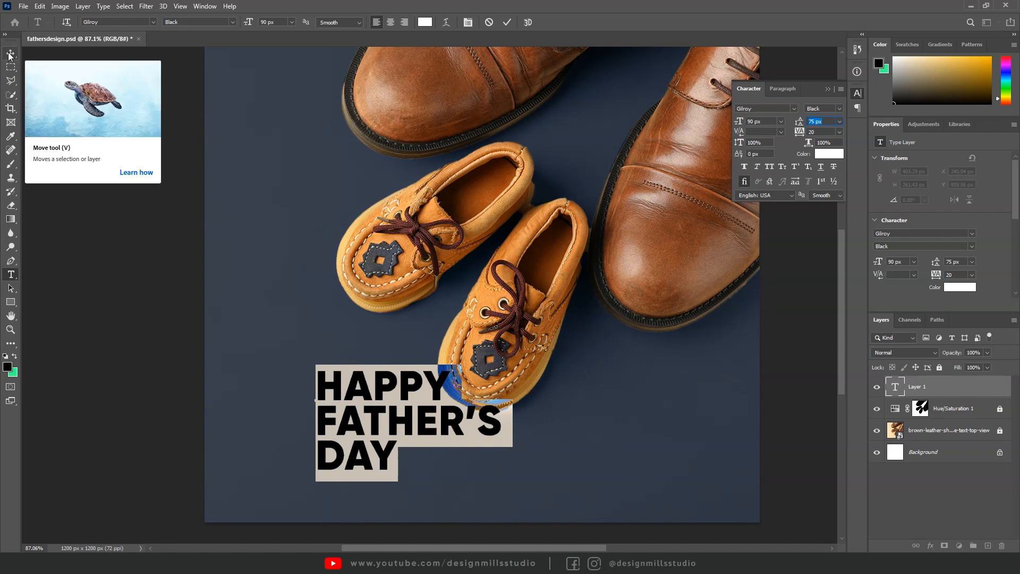
{"action": "left_click_drag", "start_coordinate": [822, 121], "coordinate": [792, 134]}
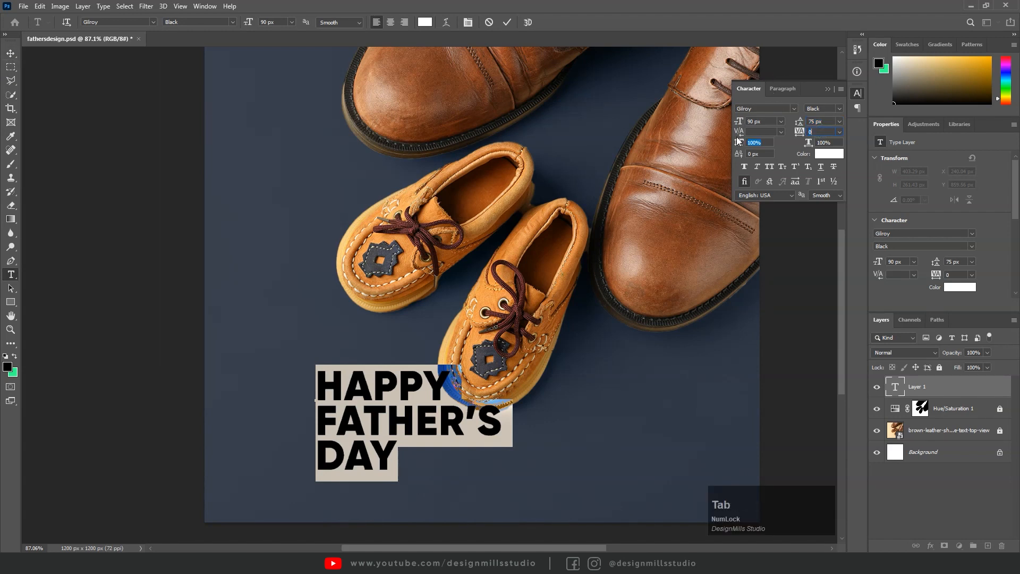
{"action": "left_click", "coordinate": [8, 55]}
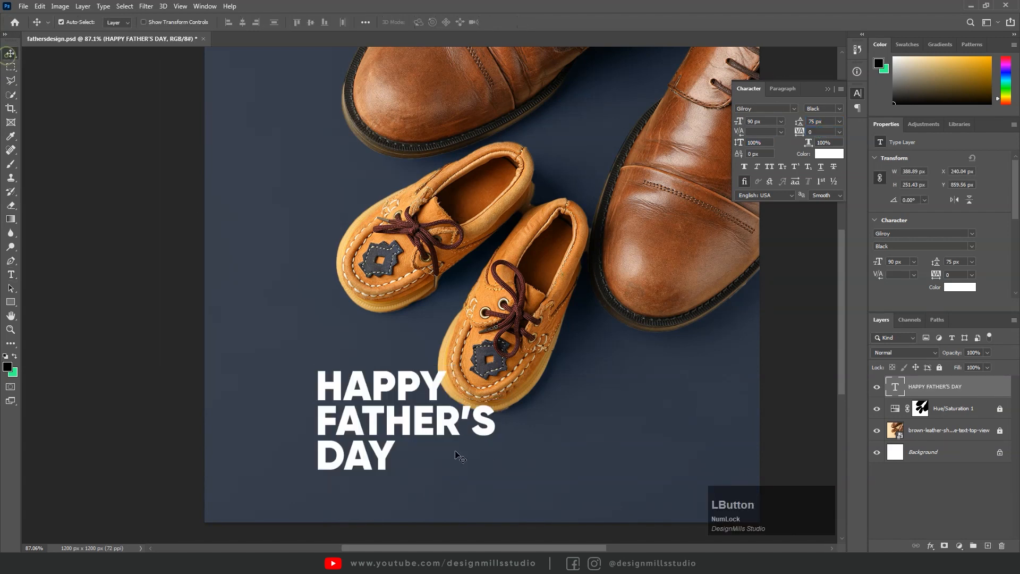
- Move the heading into the empty lower-left area of the design, beside the front child's shoe
{"action": "left_click_drag", "start_coordinate": [426, 434], "coordinate": [318, 276]}
{"action": "key", "text": "z"}
{"action": "key", "text": "v"}
- Set the heading's leading to 80 px and tracking to 20
{"action": "double_click", "coordinate": [318, 276]}
{"action": "key", "text": "ctrl+a"}
{"action": "left_click", "coordinate": [819, 132]}
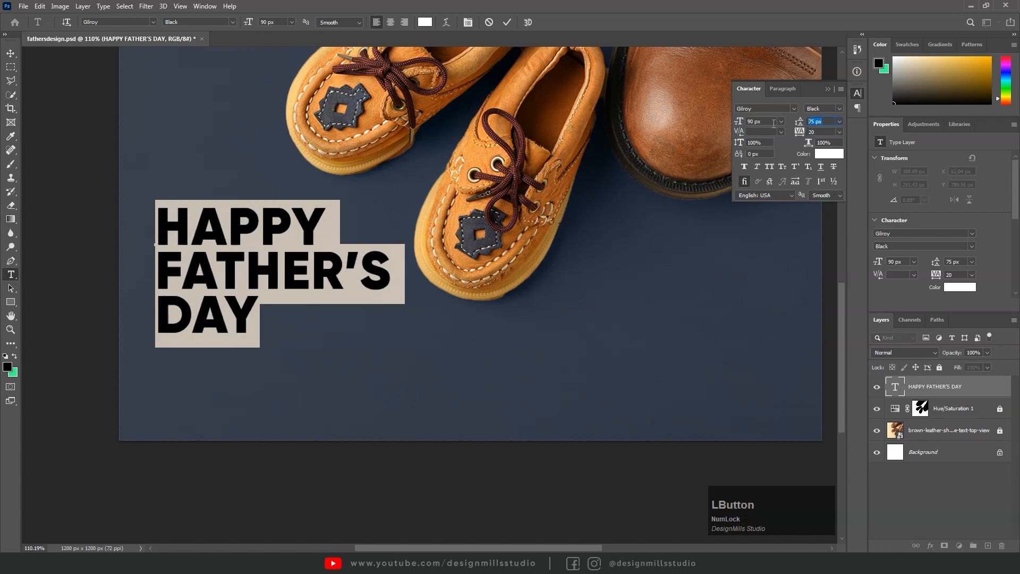
{"action": "type", "text": "80"}
{"action": "key", "text": "Tab"}
{"action": "left_click", "coordinate": [11, 55]}
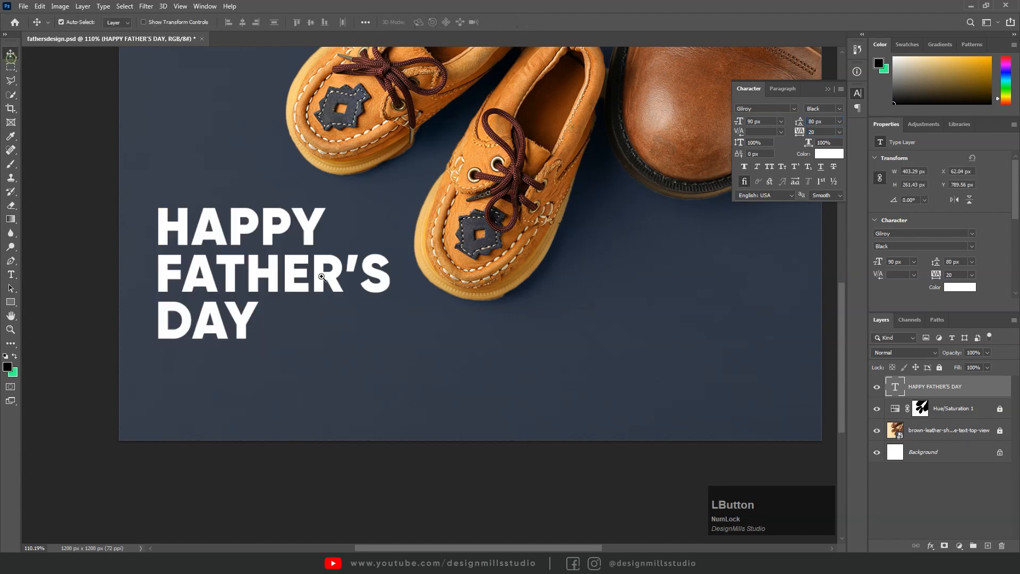
- Nudge the heading about 7 px to the right
{"action": "scroll", "coordinate": [319, 282], "scroll_direction": "down", "scroll_amount": 2}
{"action": "left_click_drag", "start_coordinate": [296, 266], "coordinate": [298, 257]}
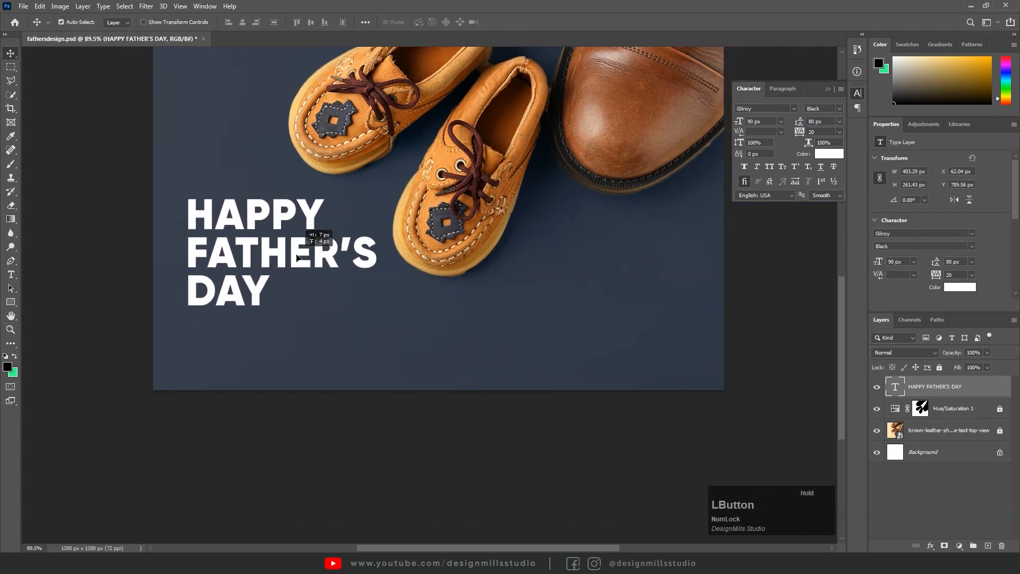
{"action": "double_click", "coordinate": [296, 255]}
{"action": "key", "text": "ctrl+a"}
{"action": "key", "text": "Escape"}
- Draw a rectangle about 393 × 55 px directly below the word DAY, matching the heading's width
{"action": "key", "text": "z"}
{"action": "left_click_drag", "start_coordinate": [252, 312], "coordinate": [263, 310]}
{"action": "key", "text": "v"}
{"action": "key", "text": "u"}
{"action": "mouse_move", "coordinate": [183, 318]}
{"action": "left_mouse_down"}
{"action": "mouse_move", "coordinate": [295, 365]}
{"action": "mouse_move", "coordinate": [414, 346]}
{"action": "mouse_move", "coordinate": [393, 336]}
{"action": "mouse_move", "coordinate": [368, 350]}
{"action": "left_mouse_up"}
{"action": "key", "text": "space"}
{"action": "key", "text": "z"}
{"action": "left_click", "coordinate": [276, 322]}
{"action": "key", "text": "u"}
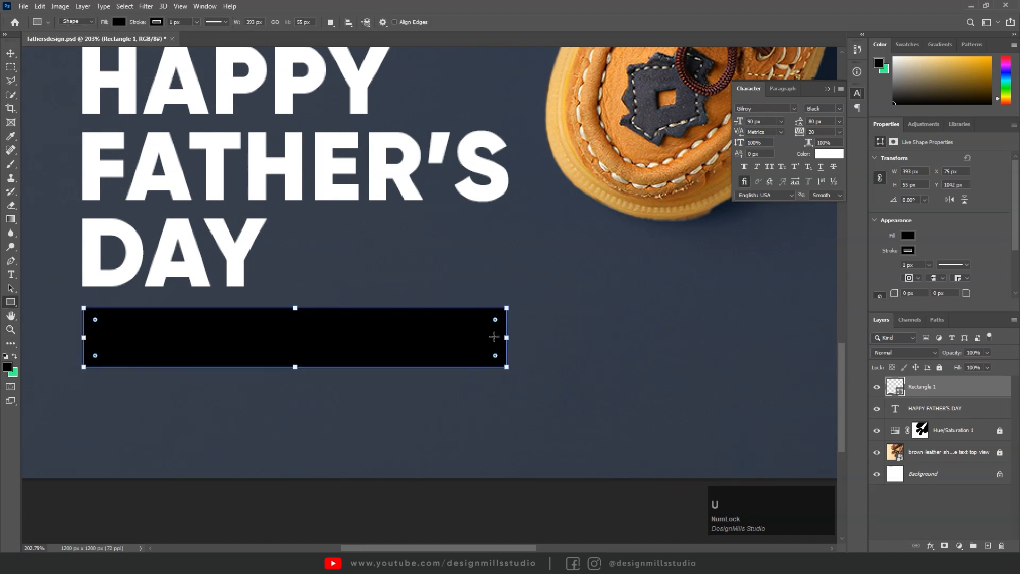
- Round the rectangle's corners to a 27 px radius to form a pill shape
{"action": "left_click_drag", "start_coordinate": [496, 319], "coordinate": [342, 335]}
{"action": "scroll", "coordinate": [337, 332], "scroll_direction": "down", "scroll_amount": 1}
{"action": "key", "text": "v"}
{"action": "left_click", "coordinate": [545, 336]}
{"action": "left_click", "coordinate": [400, 335]}
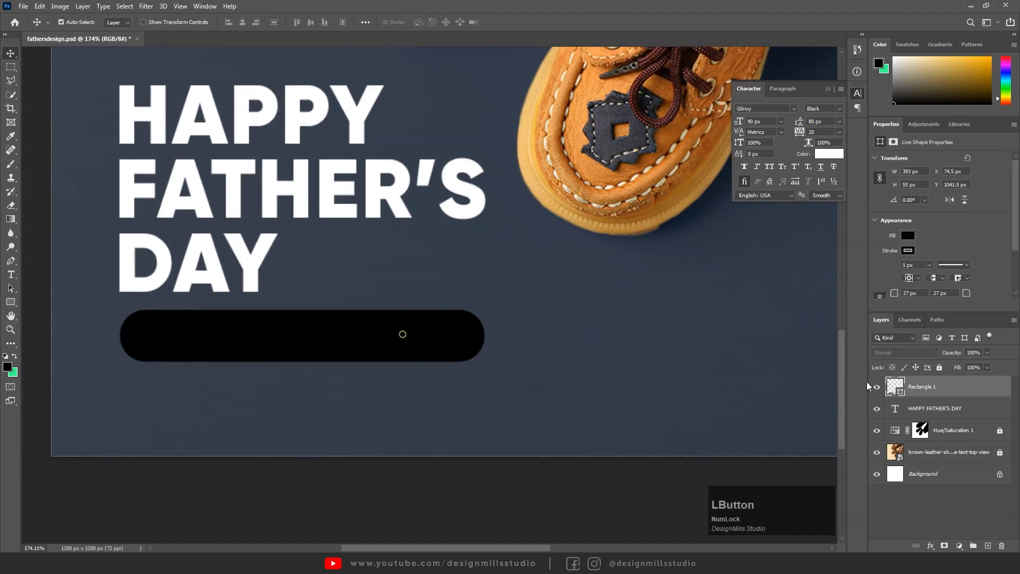
- Fill the pill shape with the green background swatch colour and remove its stroke
{"action": "double_click", "coordinate": [898, 388]}
{"action": "left_click", "coordinate": [14, 372]}
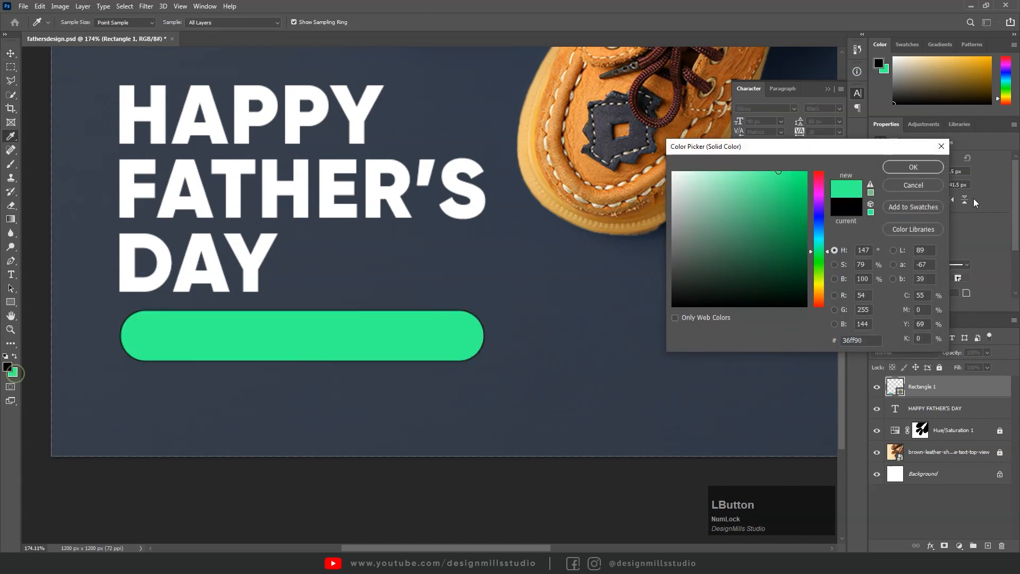
{"action": "left_click", "coordinate": [923, 169]}
{"action": "left_click", "coordinate": [158, 23]}
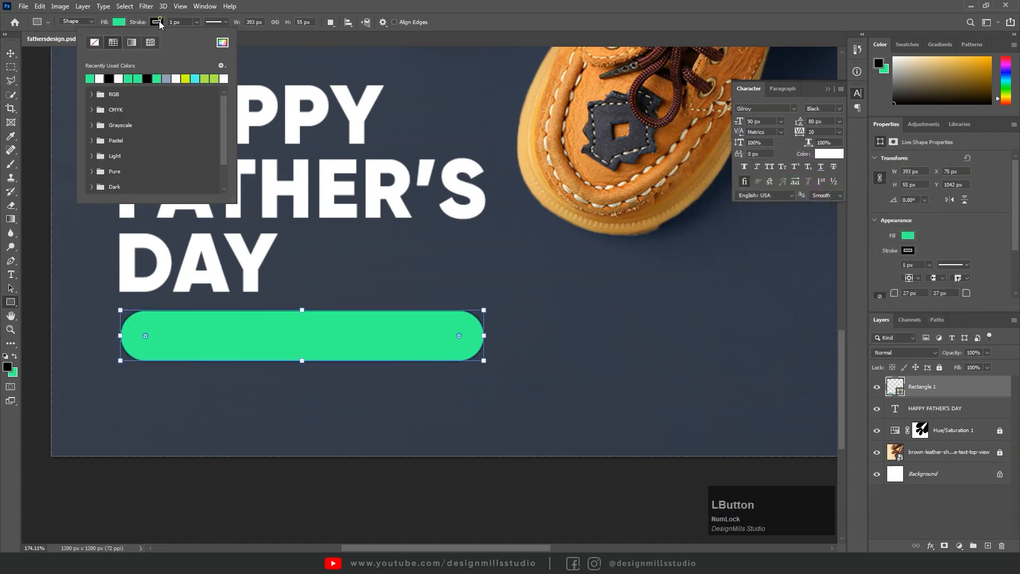
{"action": "left_click", "coordinate": [96, 42]}
{"action": "key", "text": "z"}
{"action": "mouse_move", "coordinate": [279, 272]}
{"action": "left_mouse_down"}
{"action": "mouse_move", "coordinate": [259, 296]}
{"action": "mouse_move", "coordinate": [212, 296]}
{"action": "left_mouse_up"}
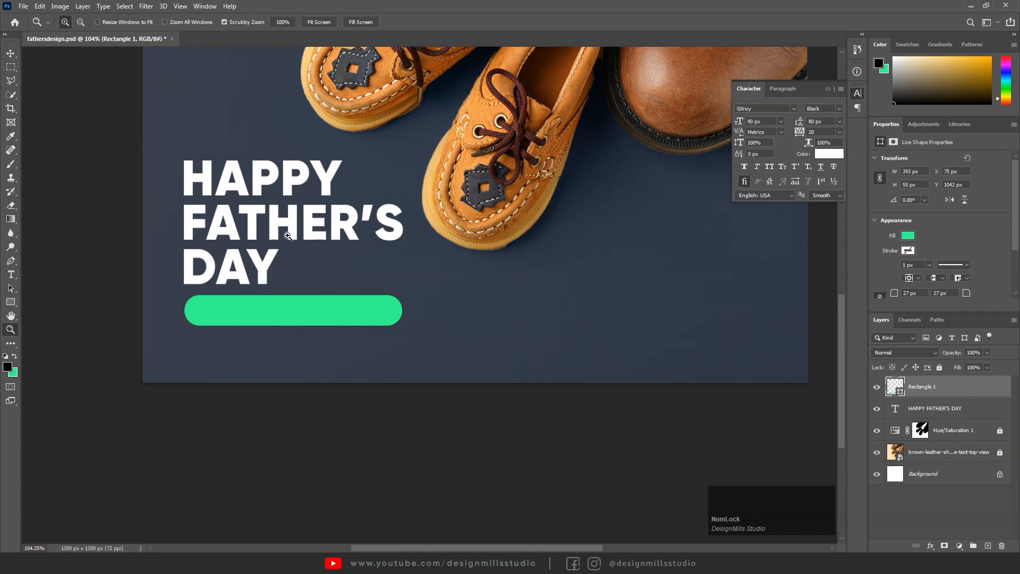
{"action": "key", "text": "v"}
{"action": "left_click", "coordinate": [289, 229]}
{"action": "left_click_drag", "start_coordinate": [273, 227], "coordinate": [605, 307]}
{"action": "double_click", "coordinate": [608, 298]}
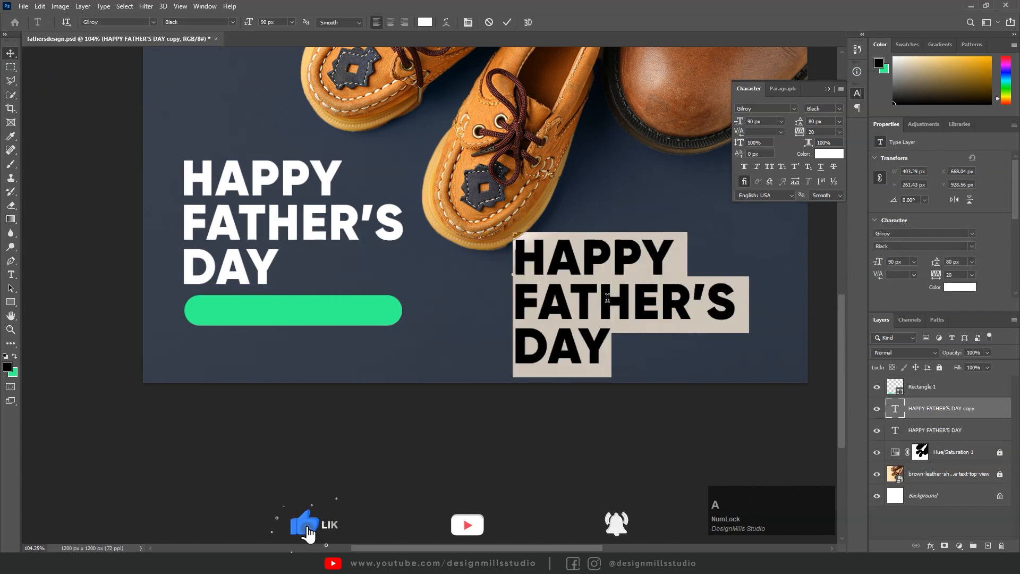
{"action": "type", "text": "www"}
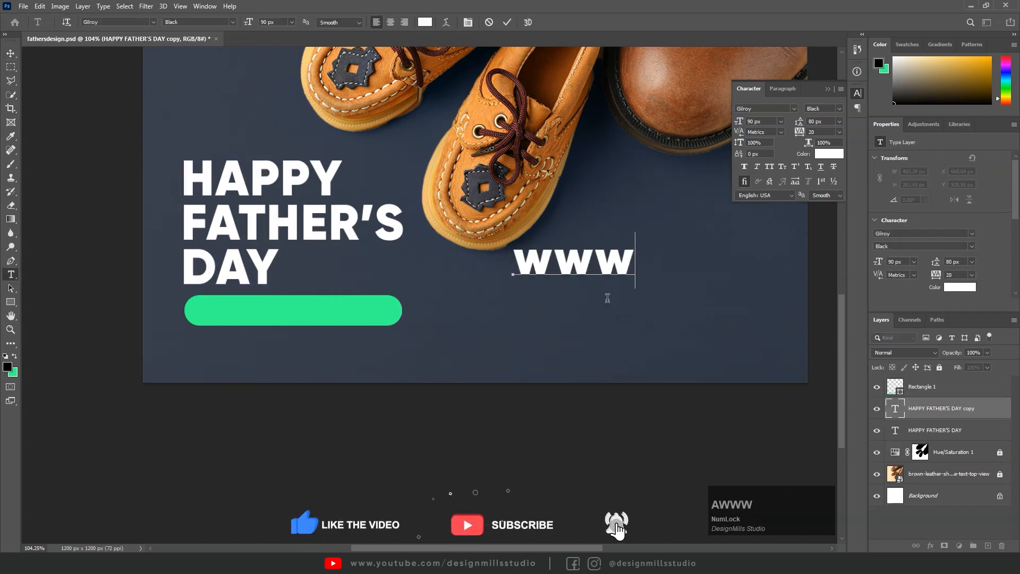
{"action": "type", "text": ".domain"}
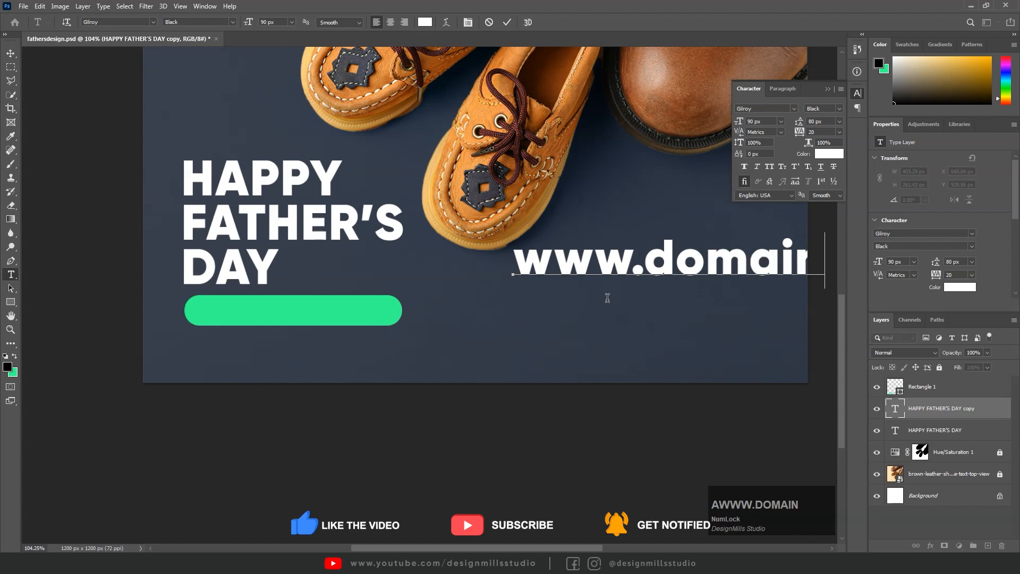
{"action": "type", "text": "name.com"}
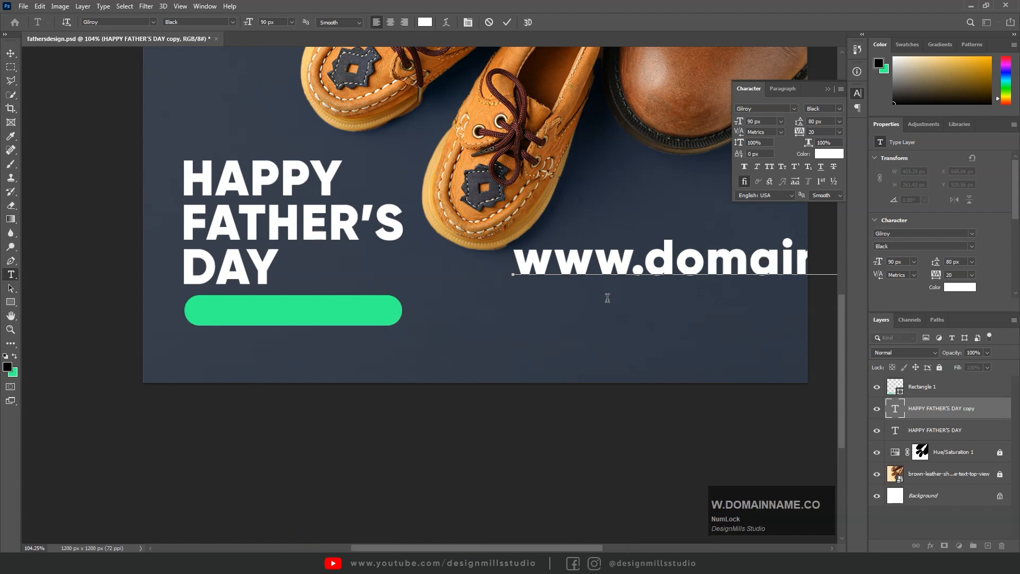
- Set the web address to Gilroy Bold Italic, 18 px, with tracking 250
{"action": "key", "text": "ctrl+a"}
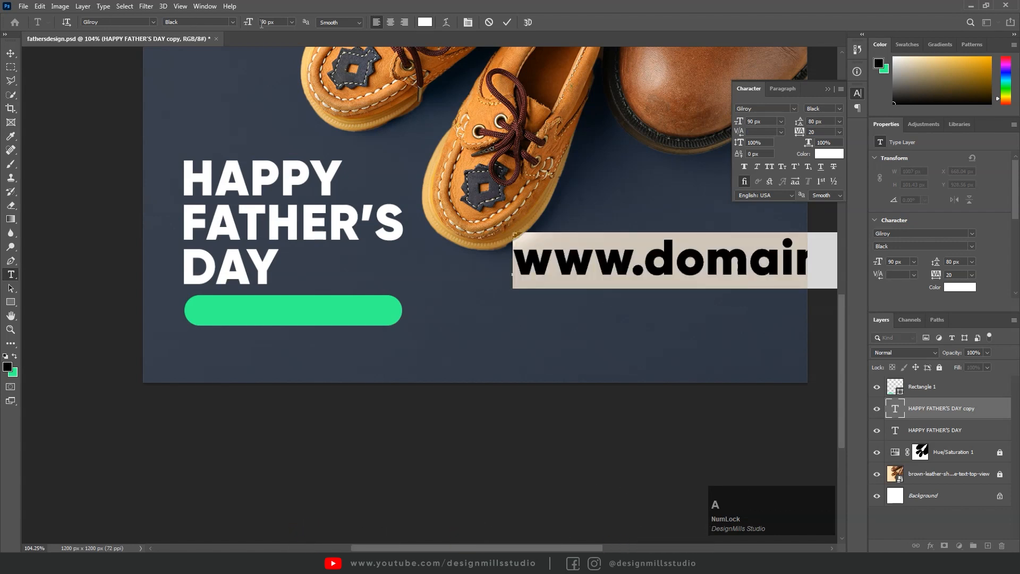
{"action": "left_click", "coordinate": [232, 22]}
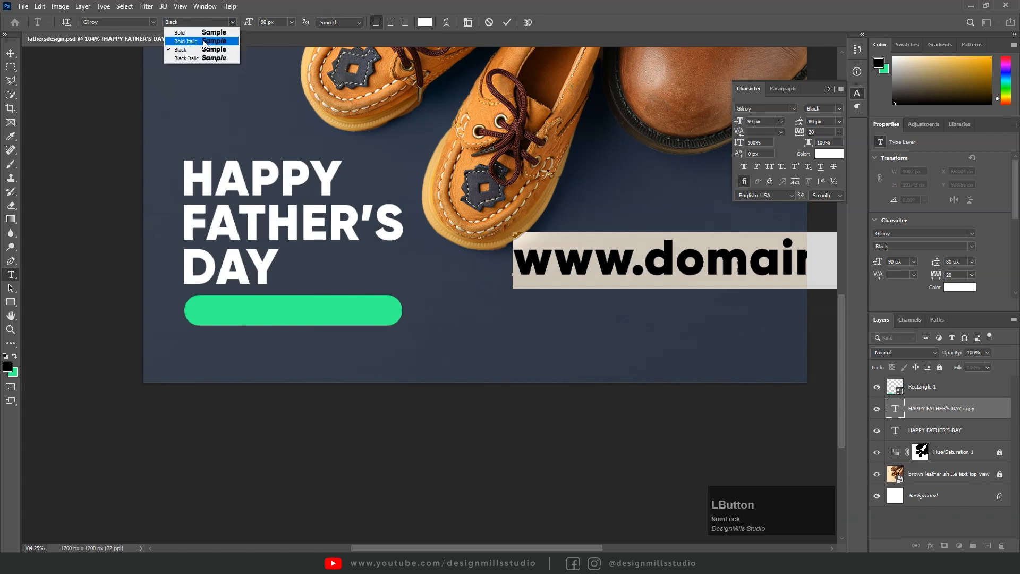
{"action": "left_click", "coordinate": [203, 42]}
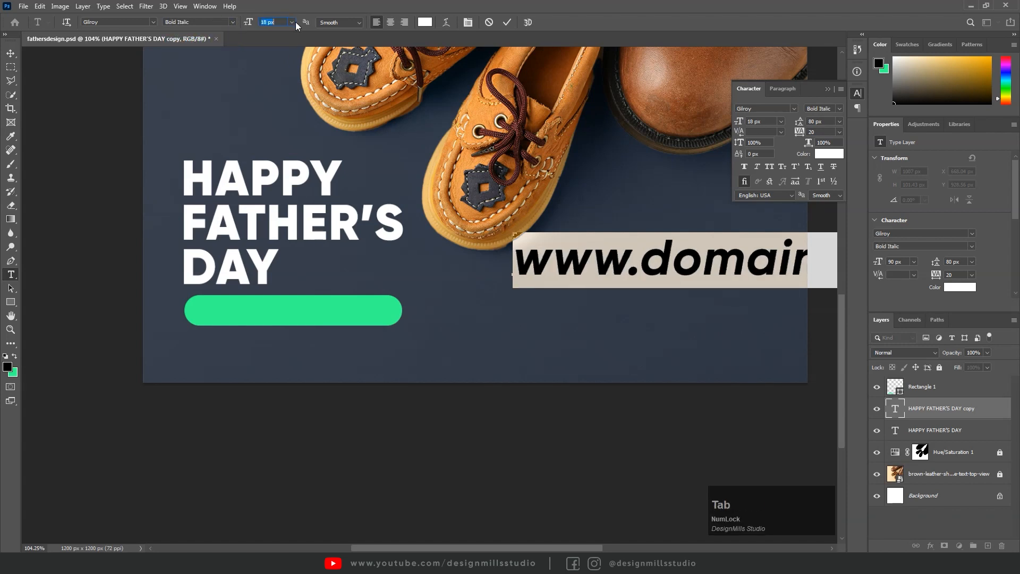
{"action": "type", "text": "18"}
{"action": "key", "text": "shift+Tab"}
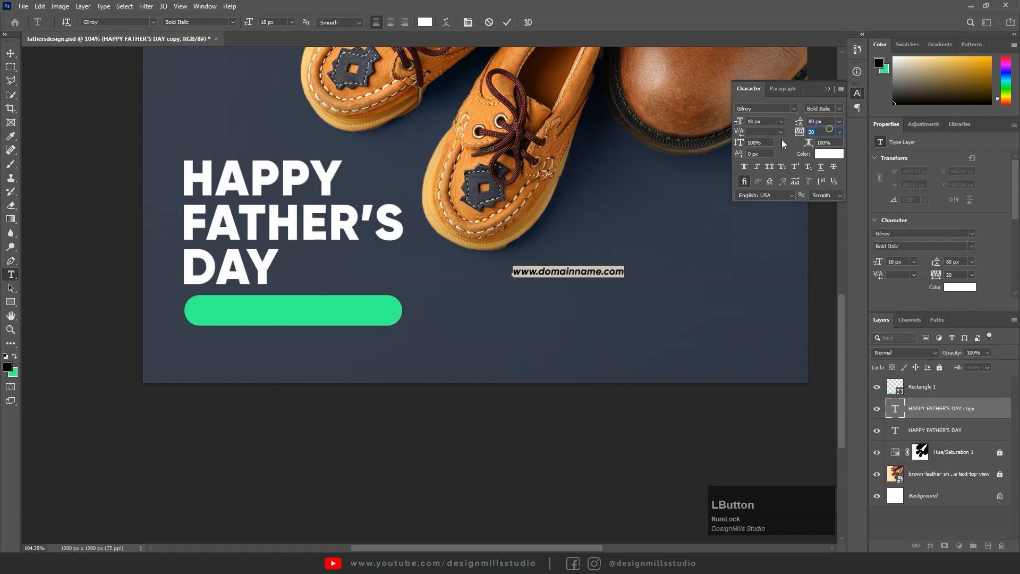
{"action": "type", "text": "250"}
{"action": "key", "text": "Tab"}
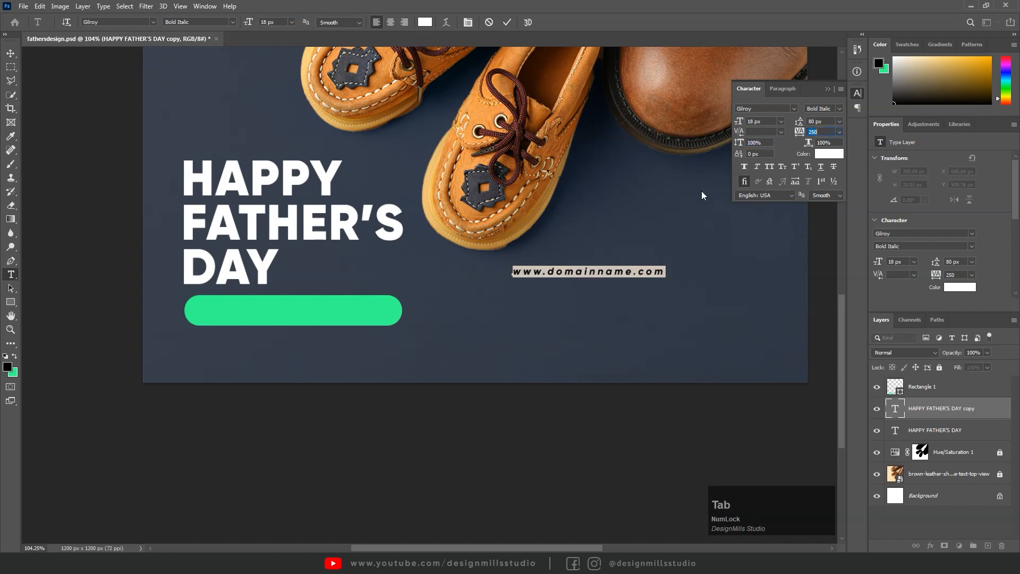
- Centre the web address on the green pill and move its layer above the rectangle's layer
{"action": "left_click", "coordinate": [10, 54]}
{"action": "left_click", "coordinate": [366, 307]}
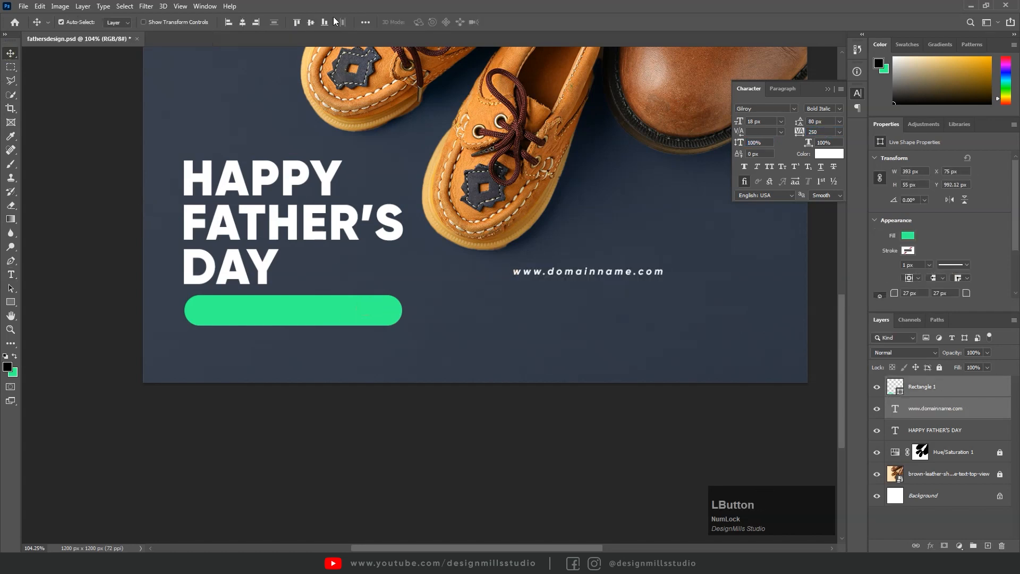
{"action": "left_click", "coordinate": [325, 22]}
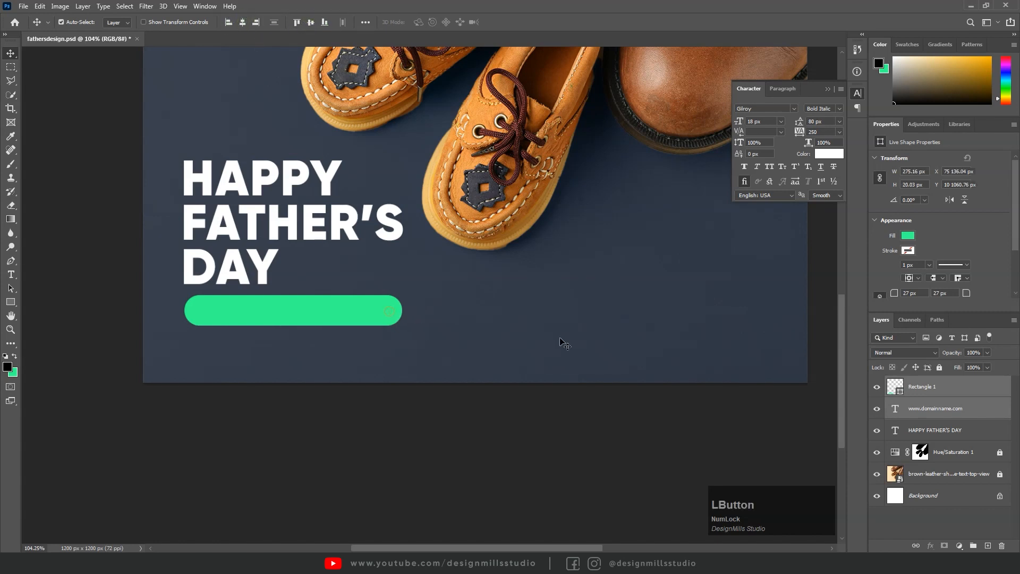
{"action": "left_click", "coordinate": [952, 407]}
{"action": "left_click_drag", "start_coordinate": [952, 407], "coordinate": [938, 375]}
- Change the web address text colour to black
{"action": "left_click_drag", "start_coordinate": [276, 291], "coordinate": [310, 321]}
{"action": "key", "text": "v"}
{"action": "key", "text": "t"}
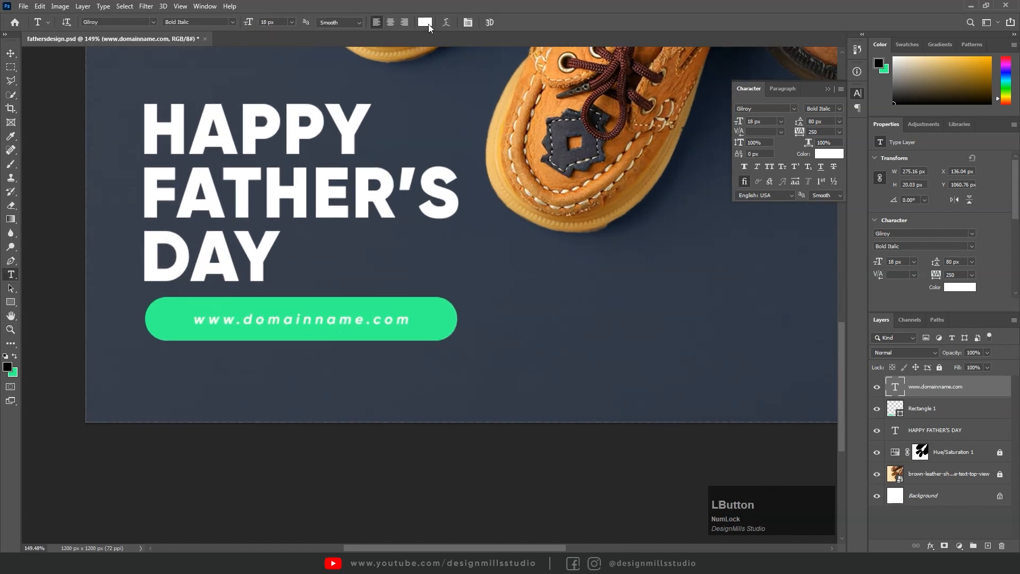
{"action": "left_click", "coordinate": [428, 24]}
{"action": "left_click", "coordinate": [717, 271]}
{"action": "left_click", "coordinate": [911, 166]}
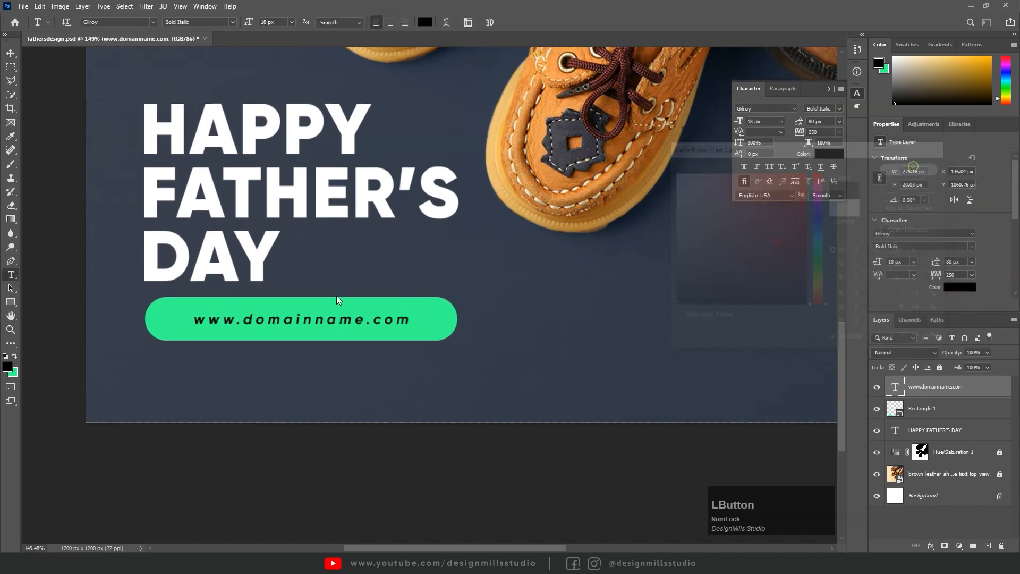
- Set the web address to 20 px with centred text and re-centre it horizontally on the pill
{"action": "scroll", "coordinate": [336, 295], "scroll_direction": "down", "scroll_amount": 2}
{"action": "key", "text": "v"}
{"action": "key", "text": "t"}
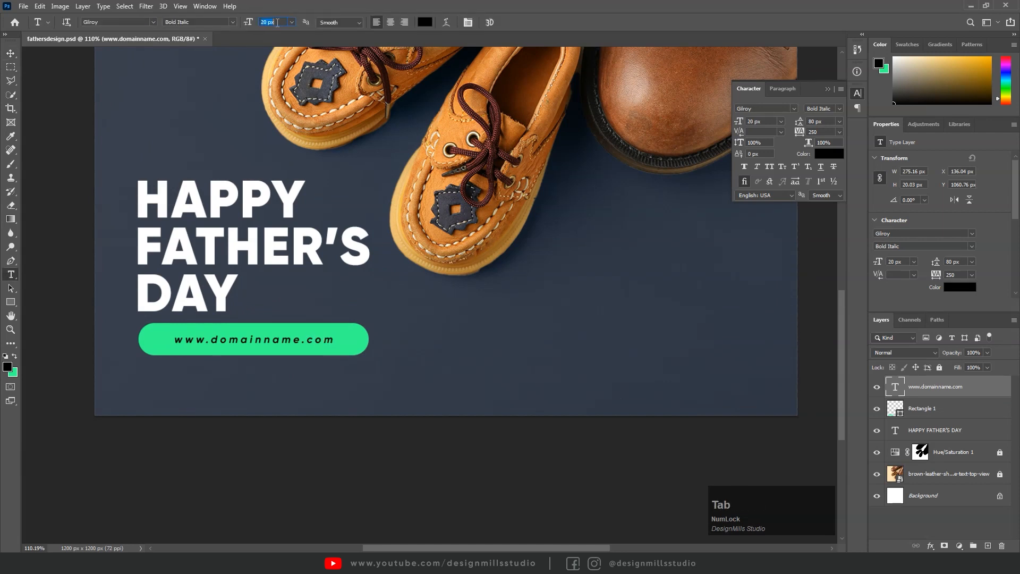
{"action": "left_click", "coordinate": [391, 21]}
{"action": "left_click", "coordinate": [10, 53]}
{"action": "left_click", "coordinate": [341, 348]}
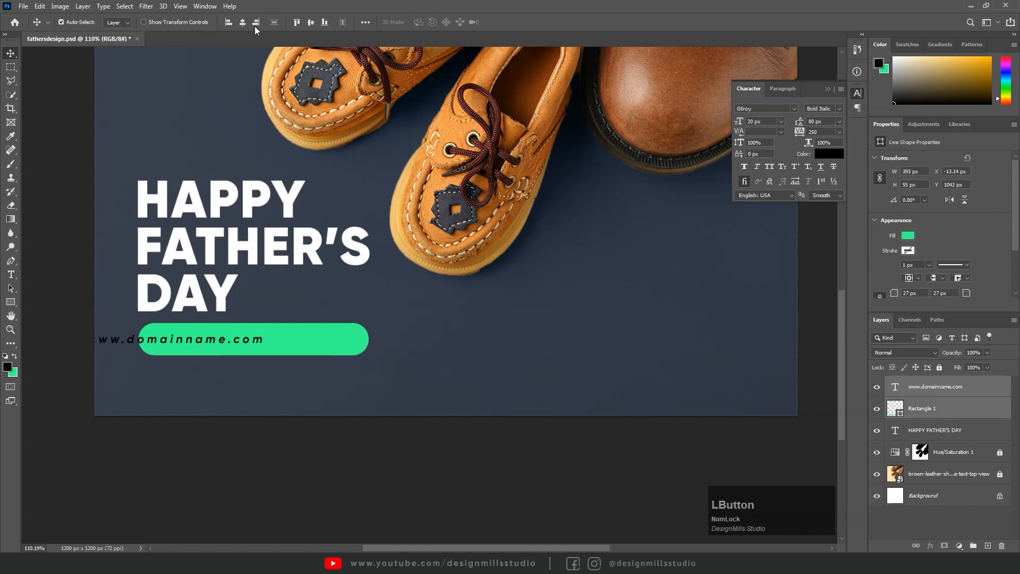
{"action": "left_click", "coordinate": [242, 25]}
- Move the heading straight up about 8 px to widen the gap above the pill
{"action": "key", "text": "z"}
{"action": "left_click_drag", "start_coordinate": [351, 220], "coordinate": [330, 220]}
{"action": "left_click_drag", "start_coordinate": [361, 428], "coordinate": [385, 433]}
{"action": "key", "text": "v"}
{"action": "left_click", "coordinate": [328, 390]}
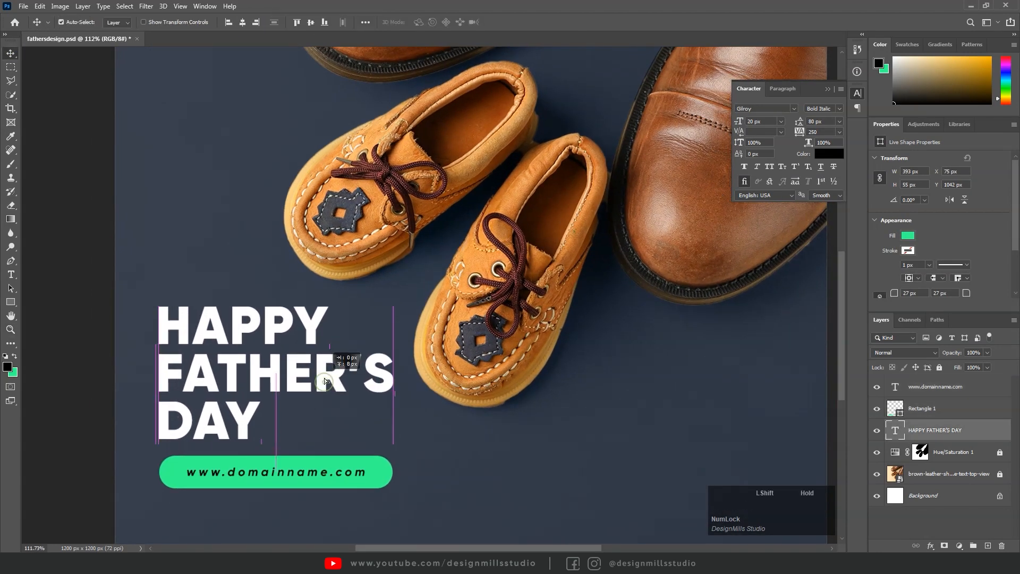
{"action": "left_click_drag", "start_coordinate": [324, 381], "coordinate": [314, 368]}
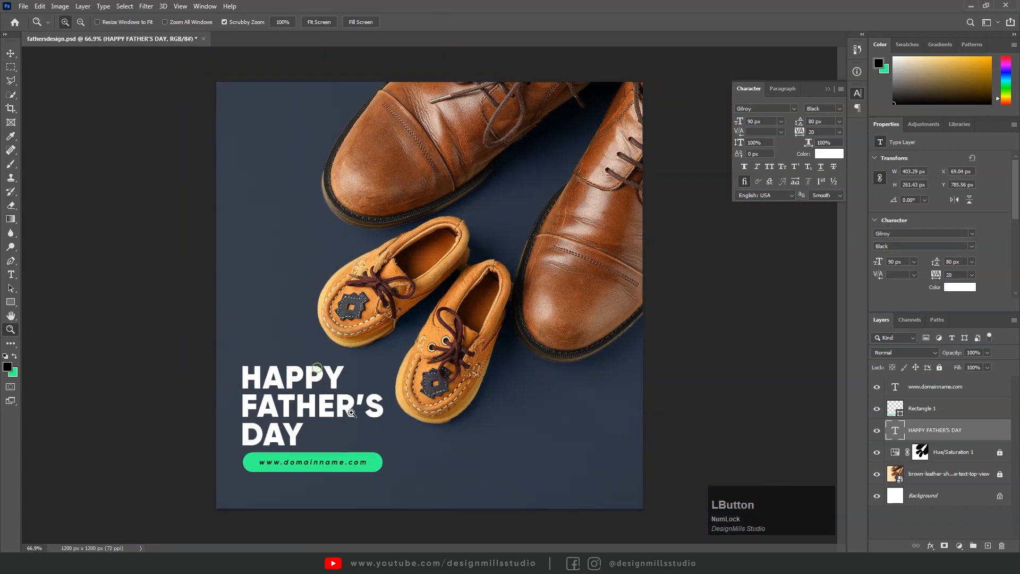
- Duplicate the heading above the original and replace its text with Notepad's quote "A father doesn't tell you that he loves you. He shows you."
{"action": "key", "text": "v"}
{"action": "left_click_drag", "start_coordinate": [351, 413], "coordinate": [350, 247]}
{"action": "double_click", "coordinate": [345, 243]}
{"action": "key", "text": "ctrl+a"}
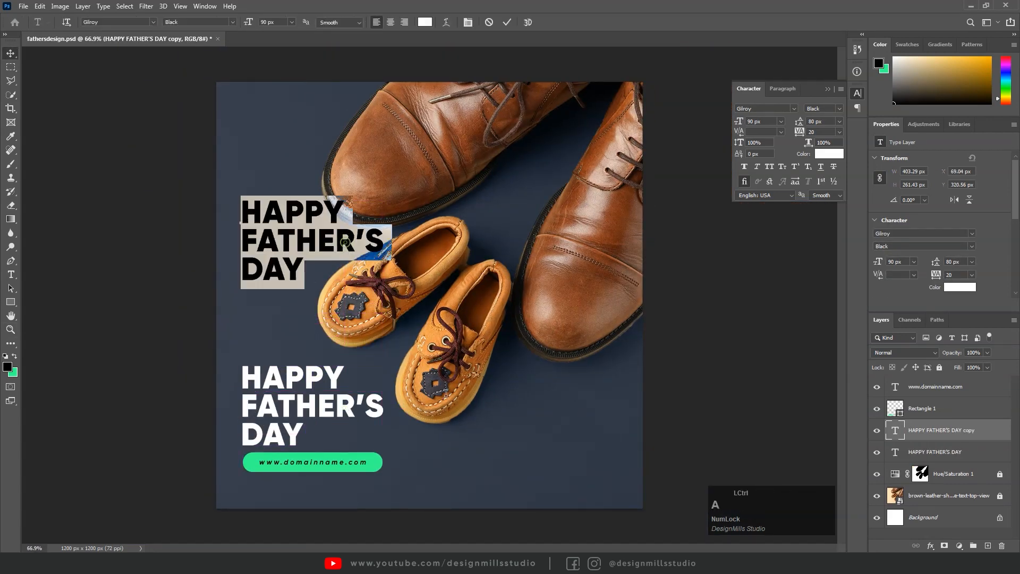
{"action": "left_click", "coordinate": [457, 558]}
{"action": "left_click", "coordinate": [606, 160]}
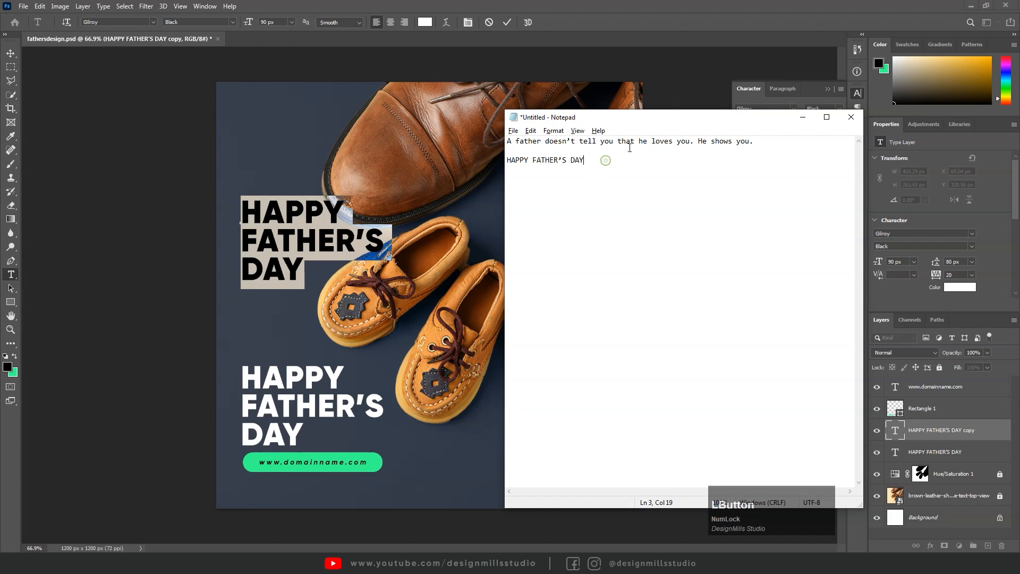
{"action": "key", "text": "shift+End"}
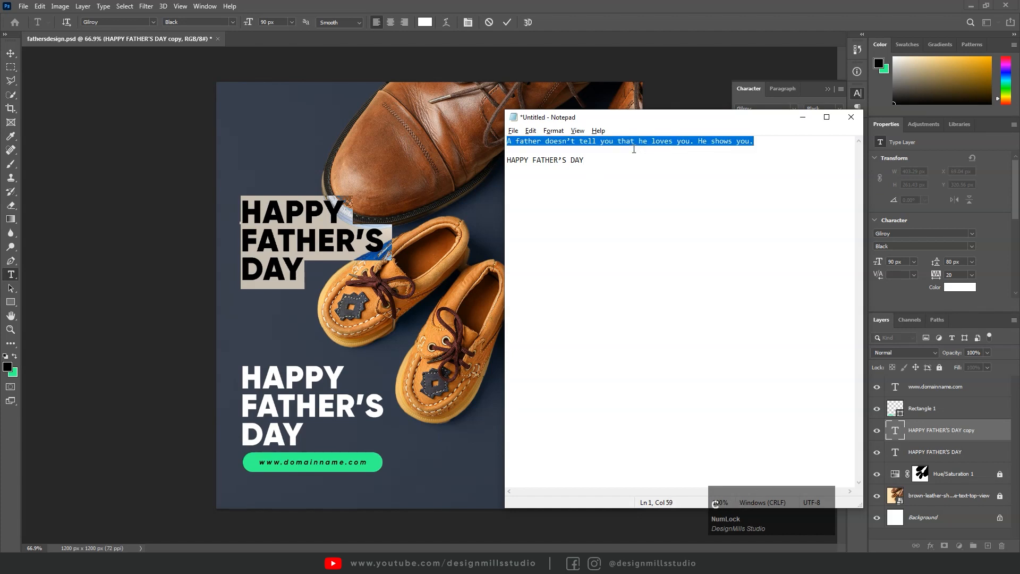
{"action": "key", "text": "ctrl+c"}
{"action": "left_click", "coordinate": [285, 245]}
{"action": "key", "text": "ctrl+v"}
- Set the quote's font to Playfair Display Bold Italic
{"action": "key", "text": "ctrl+a"}
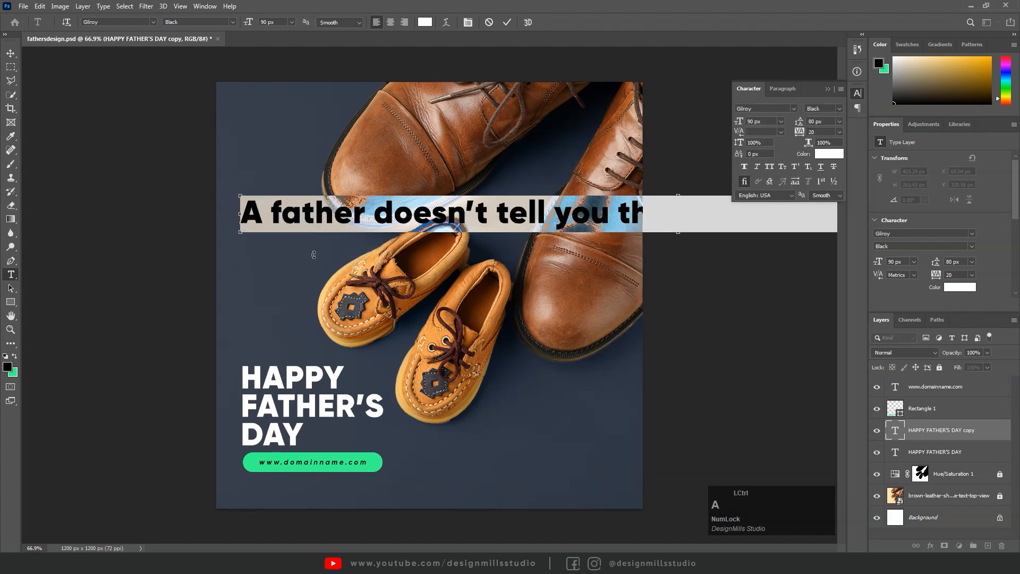
{"action": "type", "text": "playfair"}
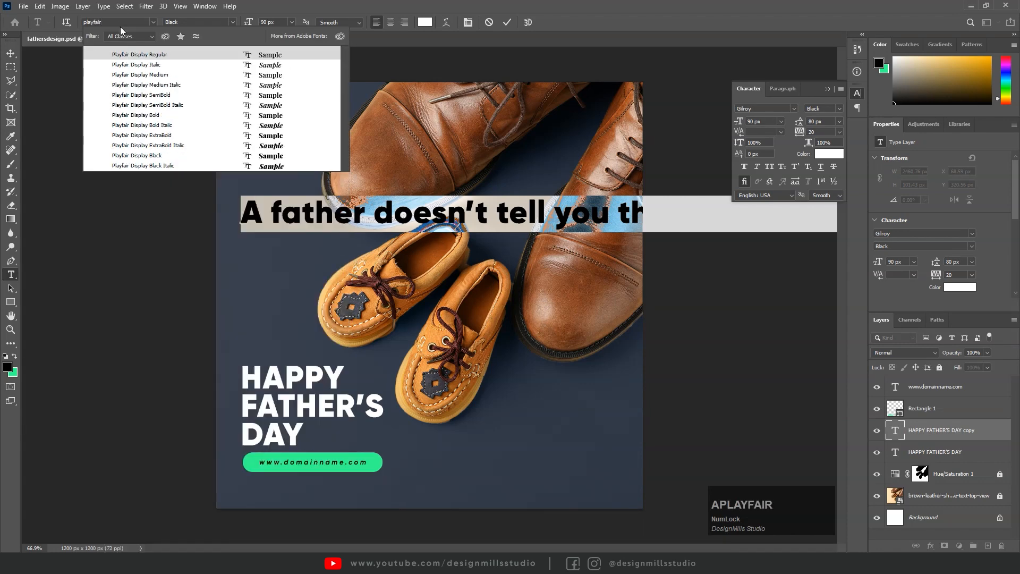
{"action": "left_click", "coordinate": [172, 127]}
{"action": "left_click", "coordinate": [323, 211]}
- Set the quote's font size to 18 px
{"action": "key", "text": "ctrl+a"}
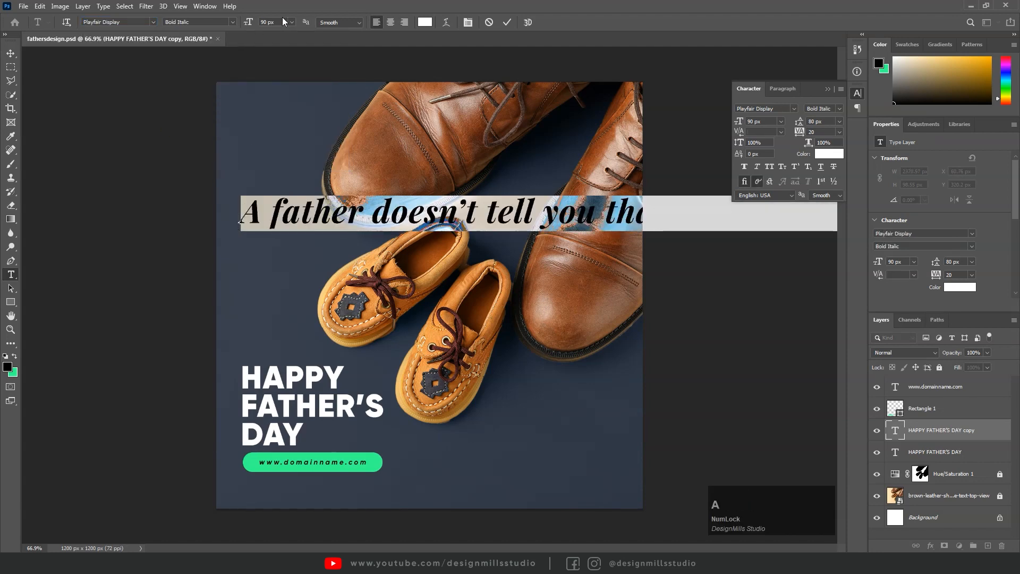
{"action": "double_click", "coordinate": [273, 22]}
{"action": "type", "text": "18"}
{"action": "key", "text": "Tab"}
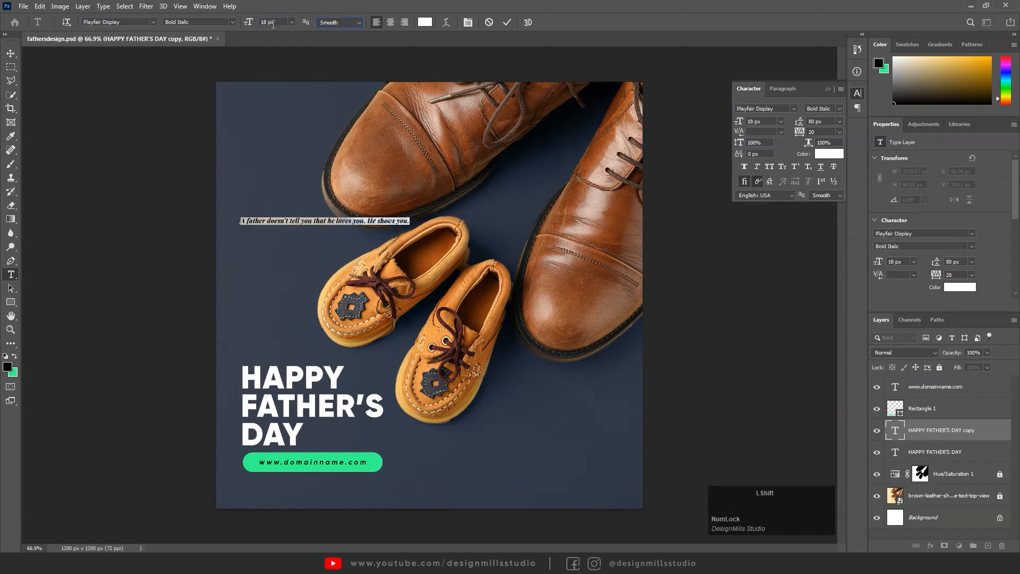
- Set the quote's font size to 34 px
{"action": "left_click", "coordinate": [9, 55]}
{"action": "key", "text": "z"}
{"action": "left_click_drag", "start_coordinate": [283, 216], "coordinate": [321, 248]}
{"action": "key", "text": "v"}
{"action": "key", "text": "t"}
{"action": "left_click", "coordinate": [288, 230]}
{"action": "key", "text": "ctrl+a"}
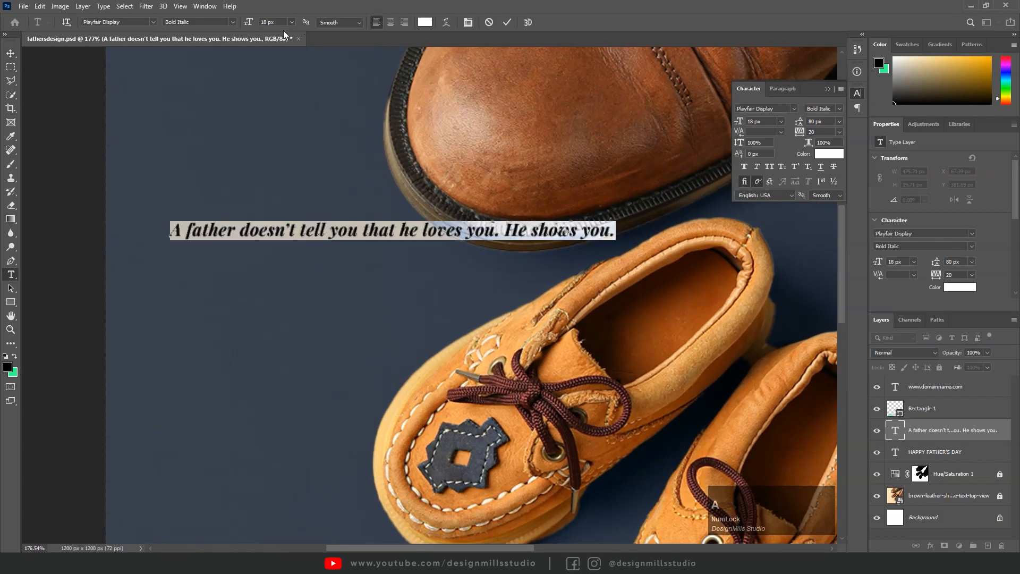
{"action": "double_click", "coordinate": [280, 23]}
{"action": "type", "text": "34"}
{"action": "key", "text": "Tab"}
- Break the quote into four lines: "A father", "doesn't tell you", "that he loves you." and "He shows you."
{"action": "left_click", "coordinate": [426, 240]}
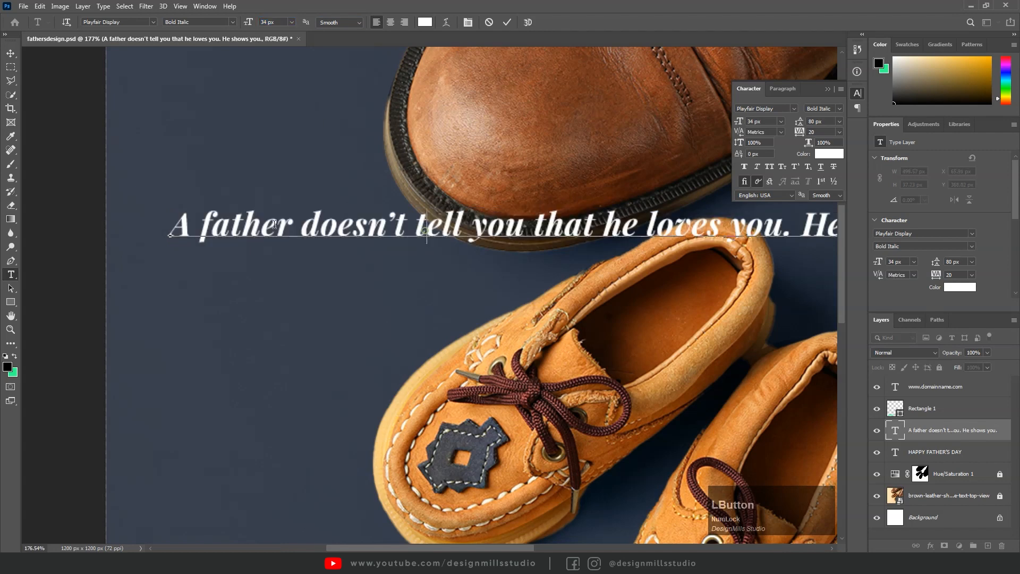
{"action": "key", "text": "Right"}
{"action": "key", "text": "Return"}
{"action": "key", "text": "Right"}
{"action": "key", "text": "Right"}
{"action": "key", "text": "Right"}
{"action": "key", "text": "Right"}
{"action": "key", "text": "Right"}
{"action": "key", "text": "Right"}
{"action": "key", "text": "Right"}
{"action": "key", "text": "Right"}
{"action": "key", "text": "Right"}
{"action": "key", "text": "Right"}
{"action": "key", "text": "Right"}
{"action": "key", "text": "Right"}
{"action": "key", "text": "Right"}
{"action": "key", "text": "Right"}
{"action": "key", "text": "Right"}
{"action": "key", "text": "Right"}
{"action": "key", "text": "Right"}
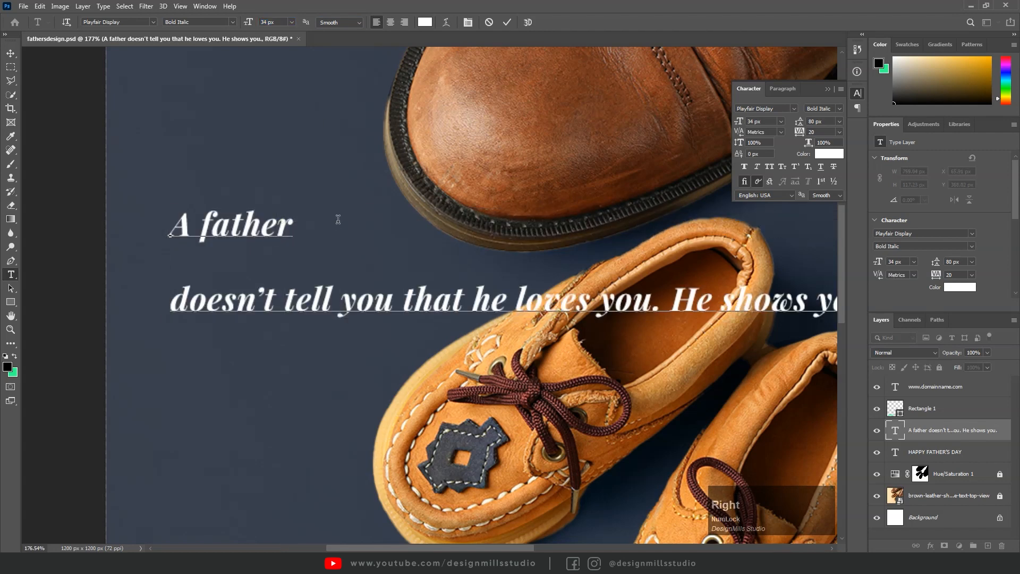
{"action": "key", "text": "Delete"}
{"action": "key", "text": "Return"}
{"action": "key", "text": "ctrl+Right"}
{"action": "key", "text": "ctrl+Right"}
{"action": "key", "text": "ctrl+Right"}
{"action": "key", "text": "ctrl+Right"}
{"action": "key", "text": "BackSpace"}
{"action": "key", "text": "Return"}
- Set the leading of the whole quote to 45 px
{"action": "key", "text": "ctrl+a"}
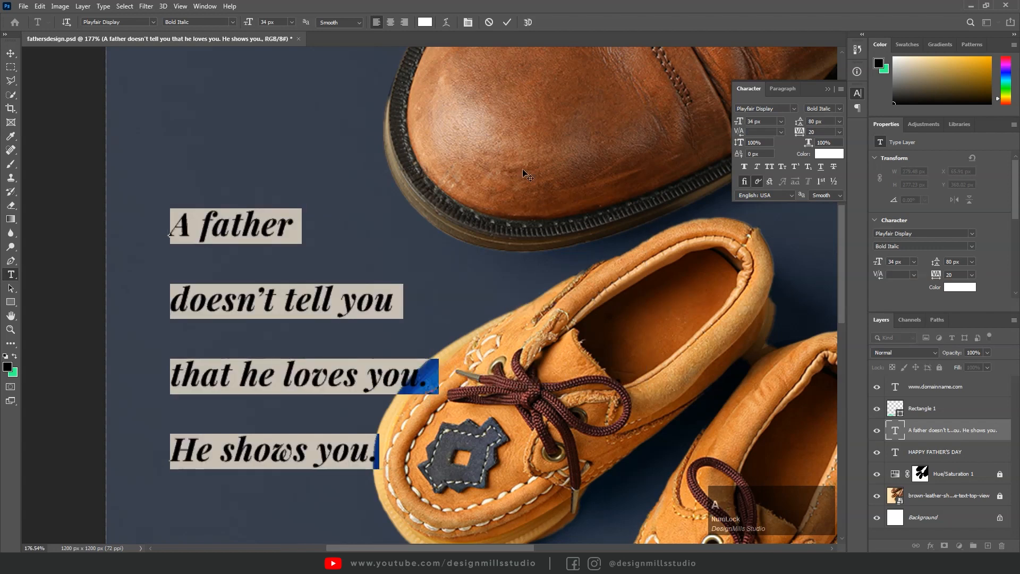
{"action": "type", "text": "45"}
{"action": "key", "text": "Tab"}
{"action": "key", "text": "ctrl+a"}
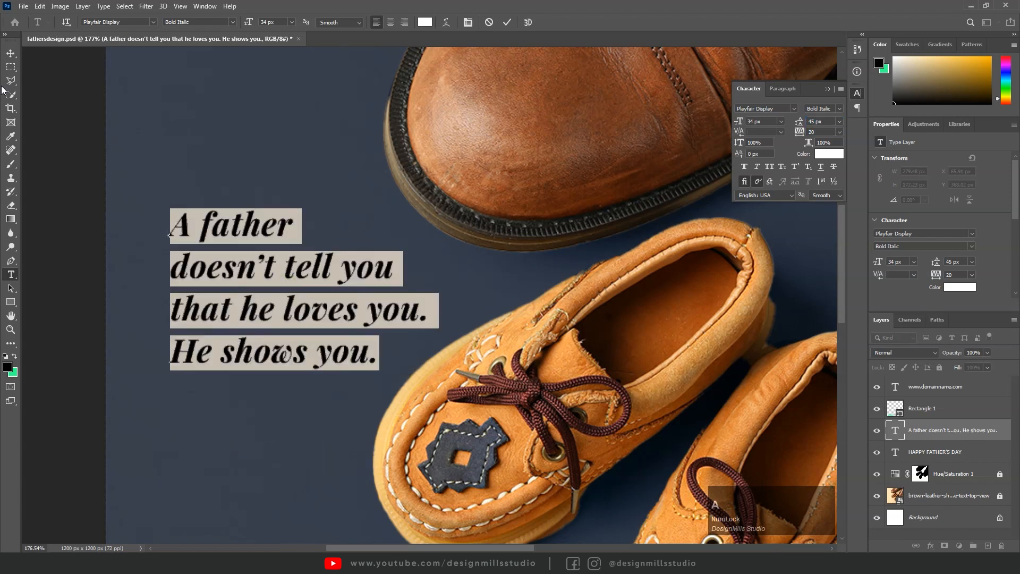
- Align the left edge of the italic quote with the HAPPY FATHER'S DAY heading
{"action": "left_click", "coordinate": [10, 57]}
{"action": "left_click_drag", "start_coordinate": [282, 243], "coordinate": [271, 283]}
{"action": "left_click_drag", "start_coordinate": [288, 340], "coordinate": [278, 288]}
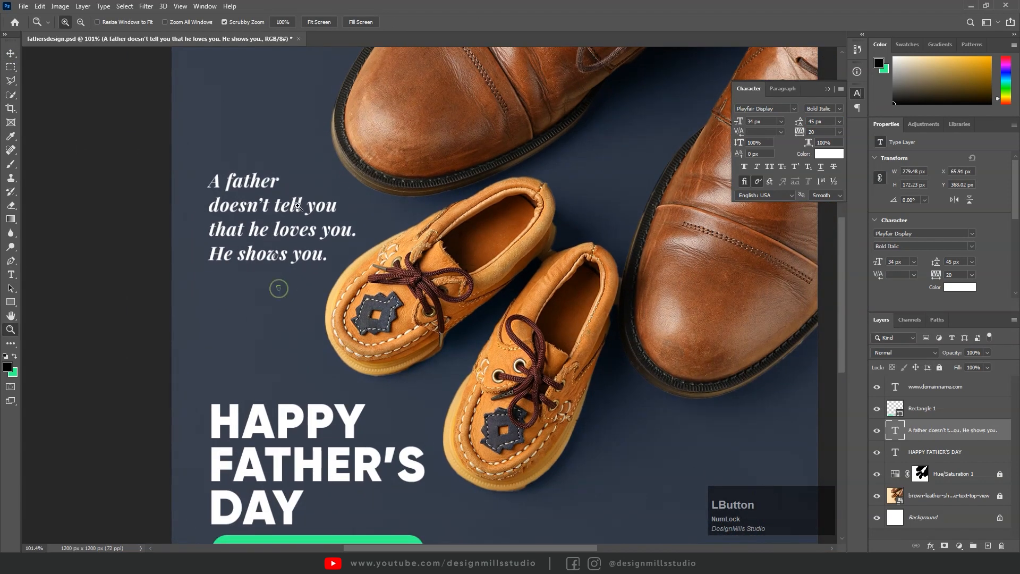
{"action": "left_click_drag", "start_coordinate": [298, 209], "coordinate": [336, 208]}
{"action": "left_click", "coordinate": [273, 425], "text": "shift"}
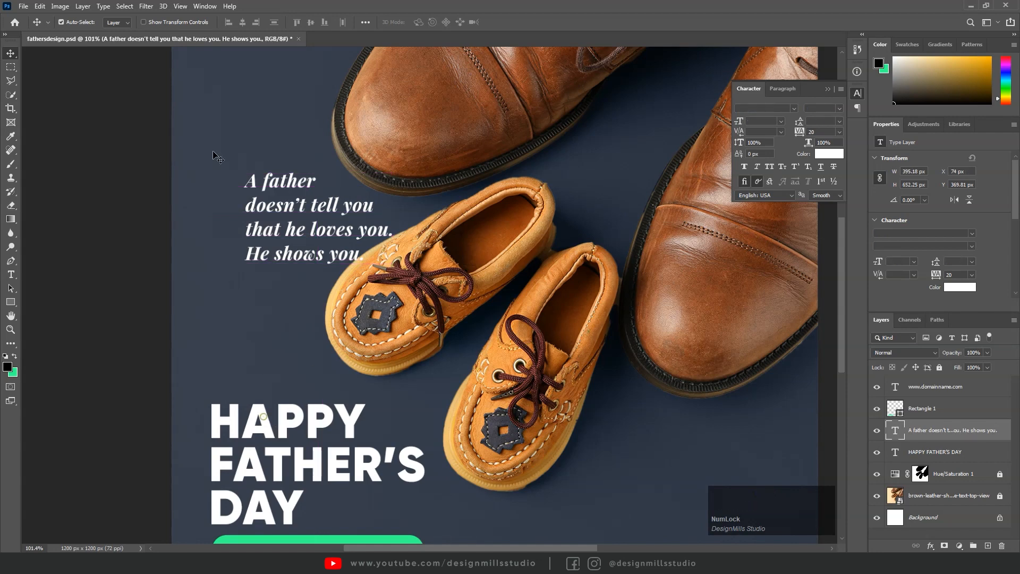
{"action": "left_click", "coordinate": [229, 22]}
{"action": "scroll", "coordinate": [212, 101], "scroll_direction": "up", "scroll_amount": 2}
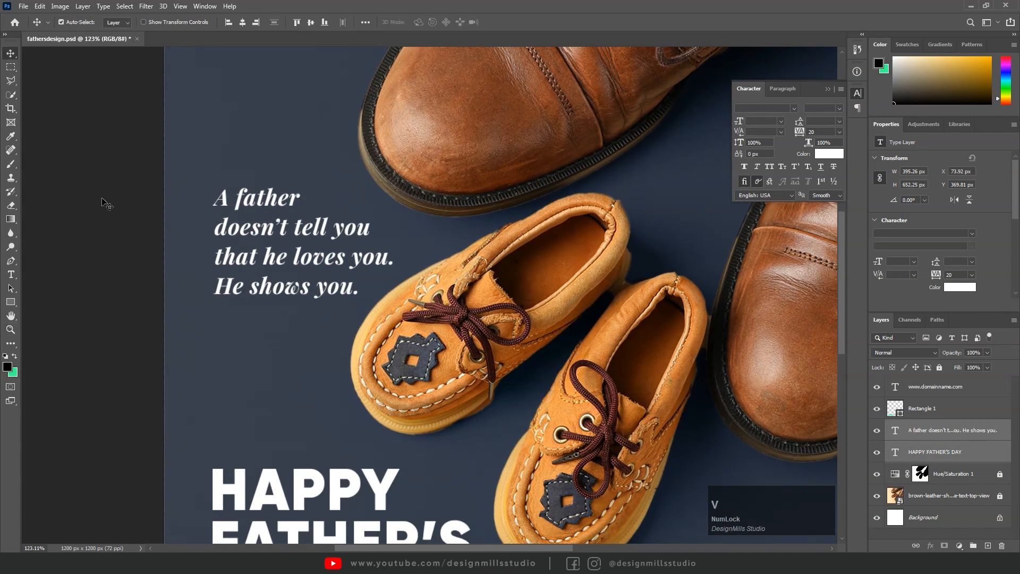
- Duplicate the quote above the original and replace the copy's text with an opening quotation mark
{"action": "left_click", "coordinate": [102, 198]}
{"action": "left_click_drag", "start_coordinate": [365, 234], "coordinate": [349, 102]}
{"action": "double_click", "coordinate": [349, 101]}
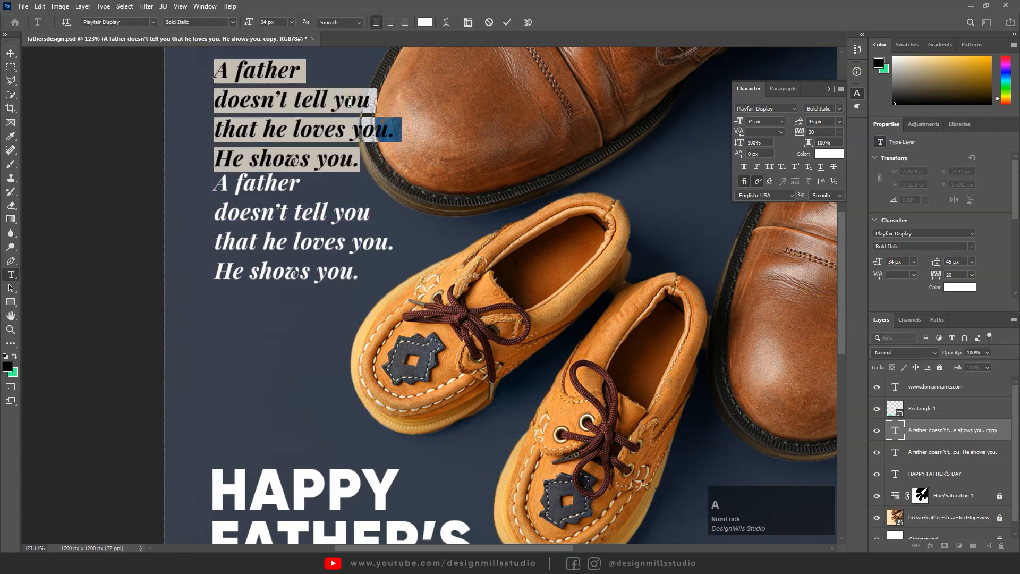
{"action": "type", "text": "\""}
{"action": "key", "text": "ctrl+a"}
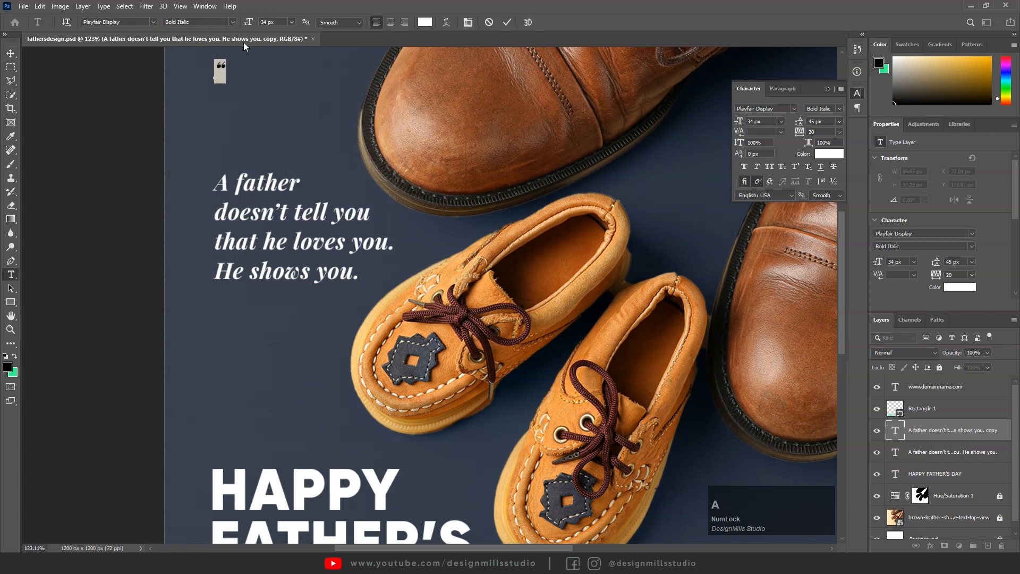
- Set the quotation mark's font style to ExtraBold
{"action": "left_click", "coordinate": [223, 22]}
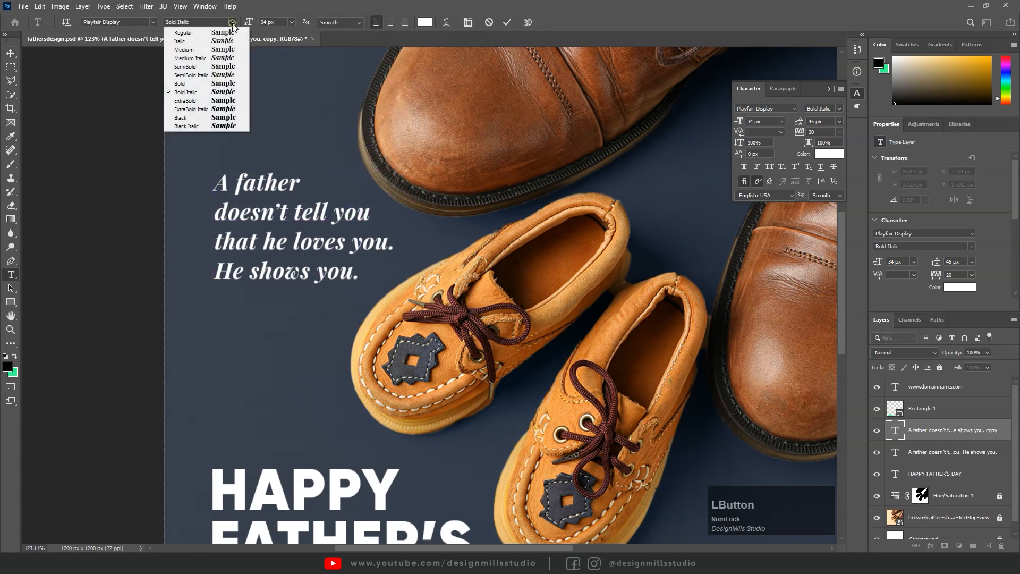
{"action": "left_click", "coordinate": [188, 100]}
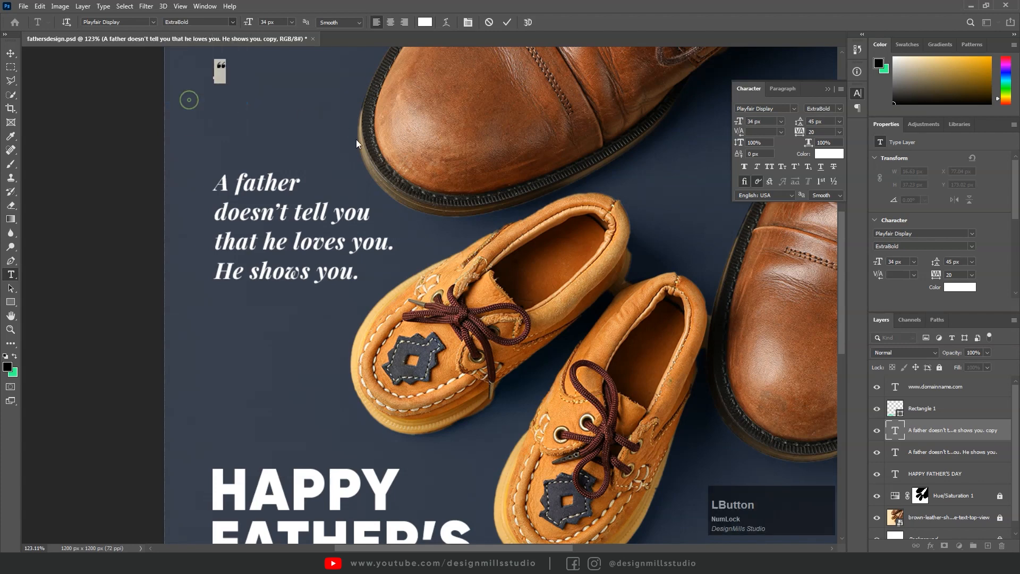
{"action": "left_click", "coordinate": [8, 57]}
- Enlarge the quotation mark to a font size of about 184 px and place it just above the quote
{"action": "key", "text": "ctrl+space"}
{"action": "left_click_drag", "start_coordinate": [221, 98], "coordinate": [230, 99]}
{"action": "key", "text": "space"}
{"action": "left_click_drag", "start_coordinate": [229, 92], "coordinate": [227, 259]}
{"action": "key", "text": "ctrl+t"}
{"action": "key", "text": "Return"}
{"action": "left_click_drag", "start_coordinate": [239, 160], "coordinate": [256, 199]}
- Recolour the large quotation mark with the green background colour, 36ff90
{"action": "key", "text": "t"}
{"action": "left_click", "coordinate": [424, 21]}
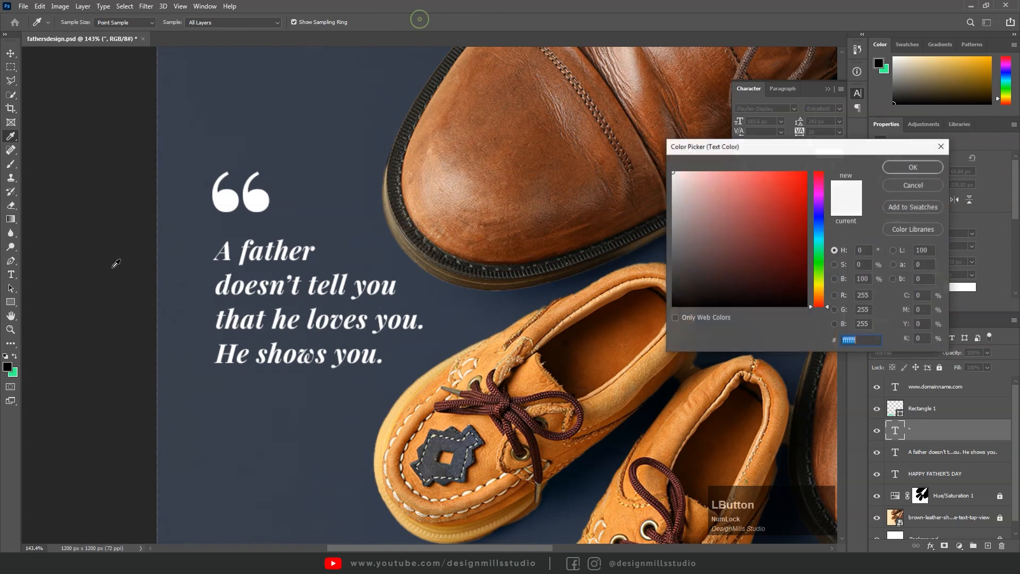
{"action": "left_click", "coordinate": [19, 372]}
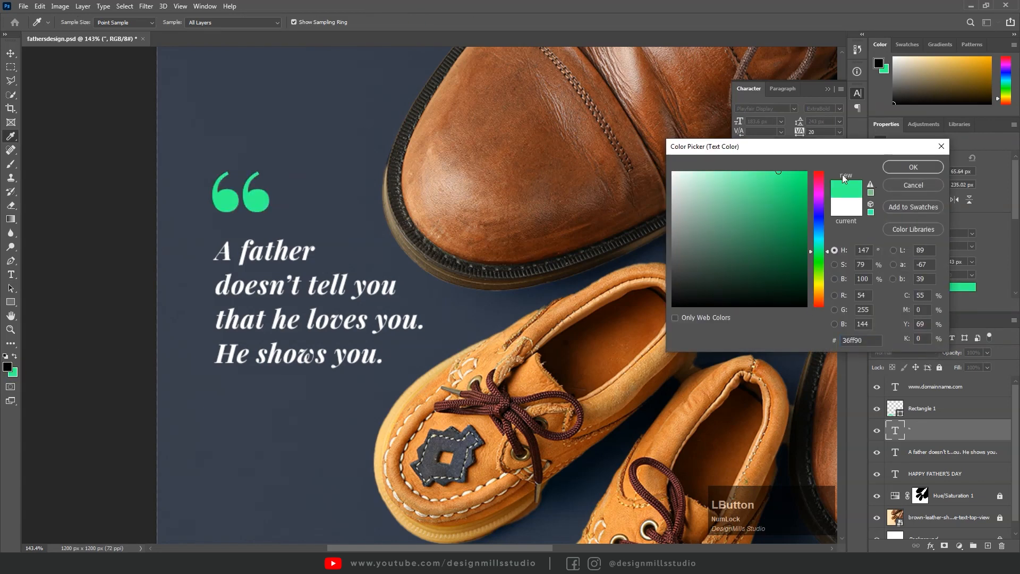
{"action": "left_click", "coordinate": [916, 169]}
- Move the quote text straight down to widen the gap below the quotation mark
{"action": "key", "text": "z"}
{"action": "mouse_move", "coordinate": [293, 228]}
{"action": "left_mouse_down"}
{"action": "mouse_move", "coordinate": [285, 133]}
{"action": "mouse_move", "coordinate": [309, 237]}
{"action": "left_mouse_up"}
{"action": "key", "text": "v"}
{"action": "left_click", "coordinate": [334, 243]}
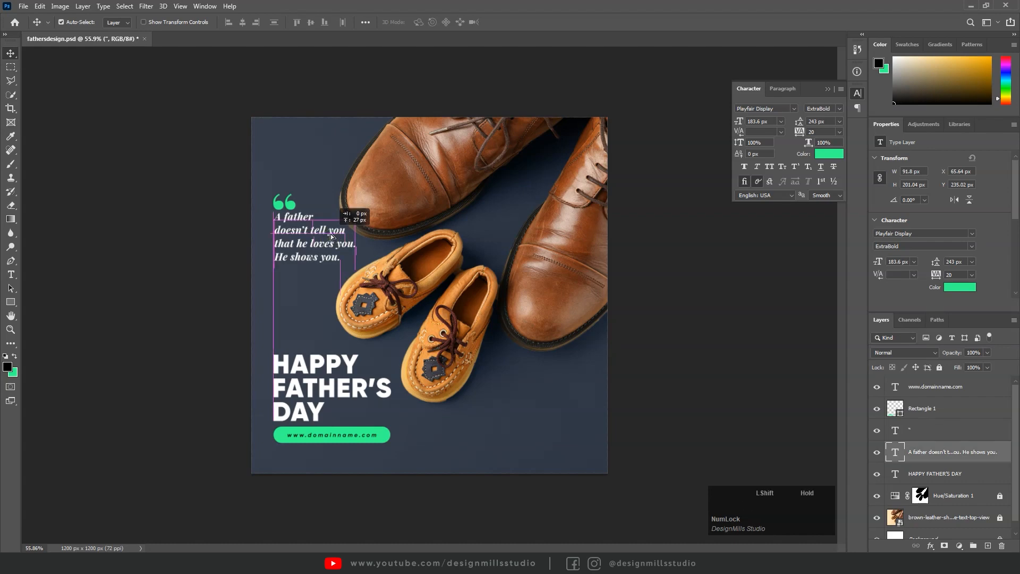
- Nudge the quotation mark and the quote text up together by a small amount and deselect them
{"action": "left_click", "coordinate": [301, 226], "text": "shift"}
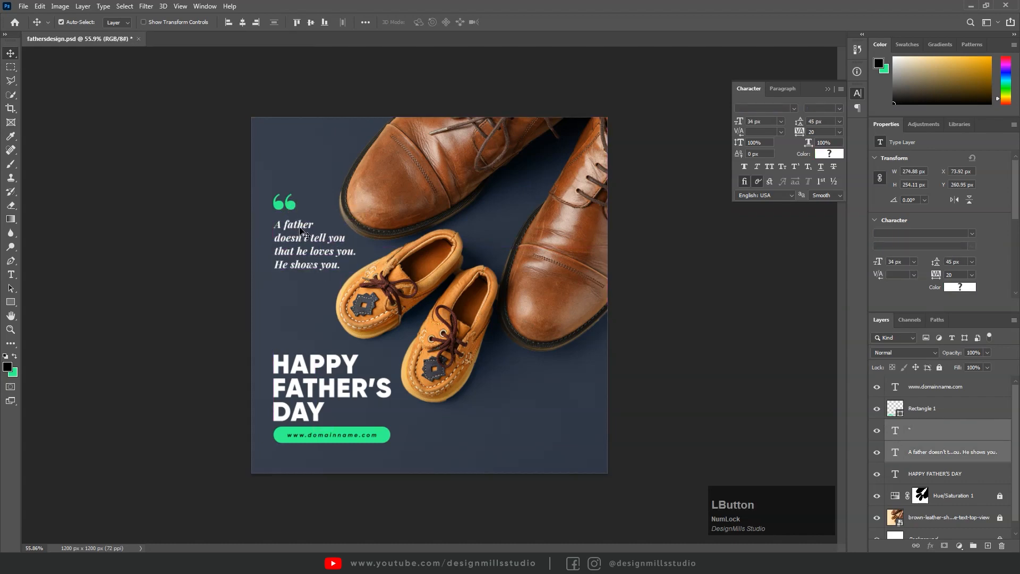
{"action": "key", "text": "z"}
{"action": "left_click_drag", "start_coordinate": [314, 260], "coordinate": [310, 292]}
{"action": "key", "text": "v"}
{"action": "key", "text": "Up"}
{"action": "key", "text": "Up"}
{"action": "key", "text": "Up"}
{"action": "key", "text": "Up"}
{"action": "key", "text": "Up"}
{"action": "key", "text": "Up"}
{"action": "key", "text": "Up"}
{"action": "key", "text": "Up"}
{"action": "key", "text": "z"}
{"action": "key", "text": "v"}
{"action": "left_click", "coordinate": [144, 298]}
- Nudge the HAPPY FATHER'S DAY heading up slightly to leave more space above the web-address pill
{"action": "left_click", "coordinate": [301, 383]}
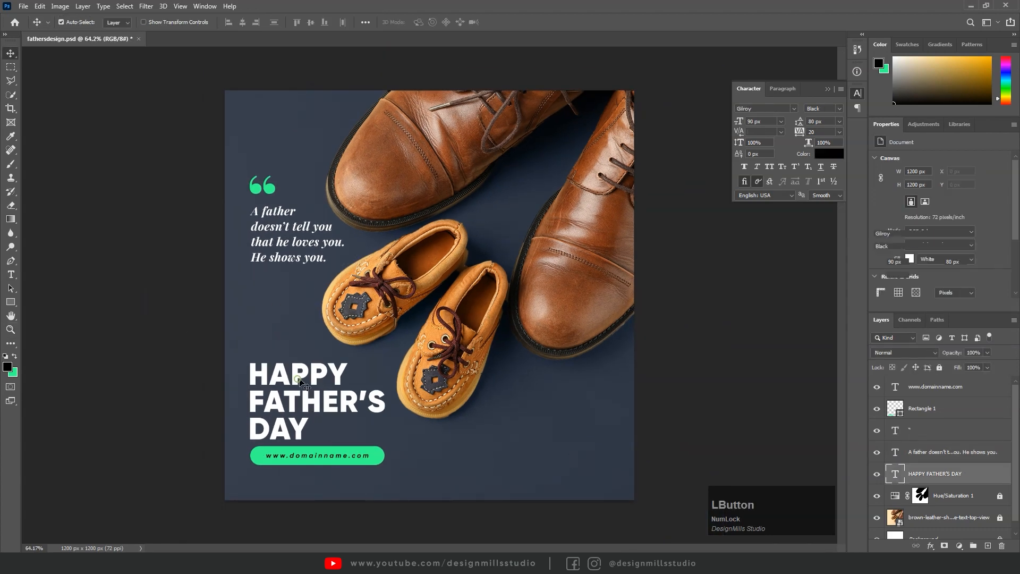
{"action": "key", "text": "Up"}
{"action": "key", "text": "Up"}
{"action": "key", "text": "z"}
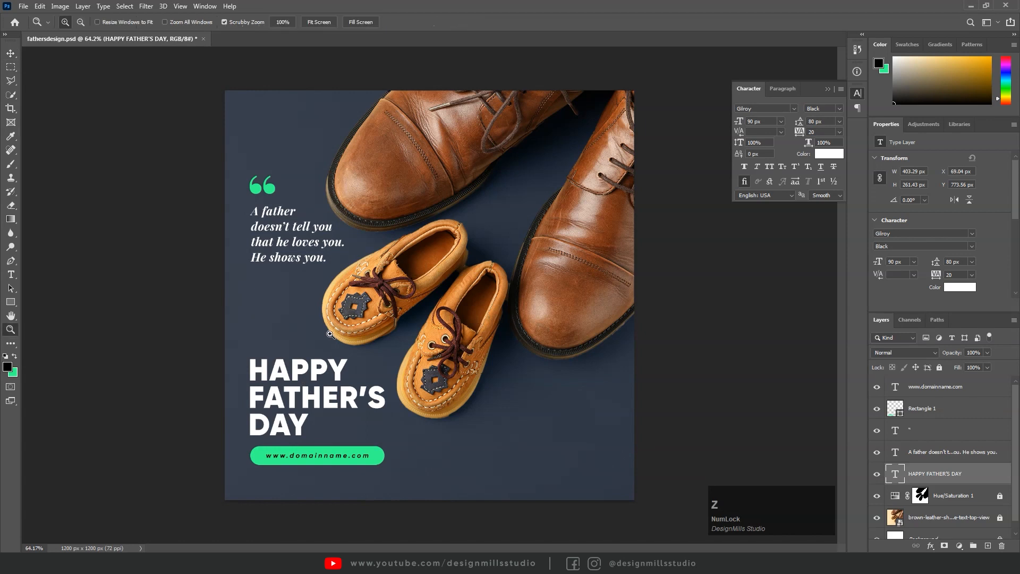
{"action": "left_click_drag", "start_coordinate": [297, 255], "coordinate": [301, 255]}
{"action": "key", "text": "v"}
- Colour the word "father" in the quote green (36ff90), sampled from the quotation mark
{"action": "key", "text": "t"}
{"action": "left_click", "coordinate": [263, 209]}
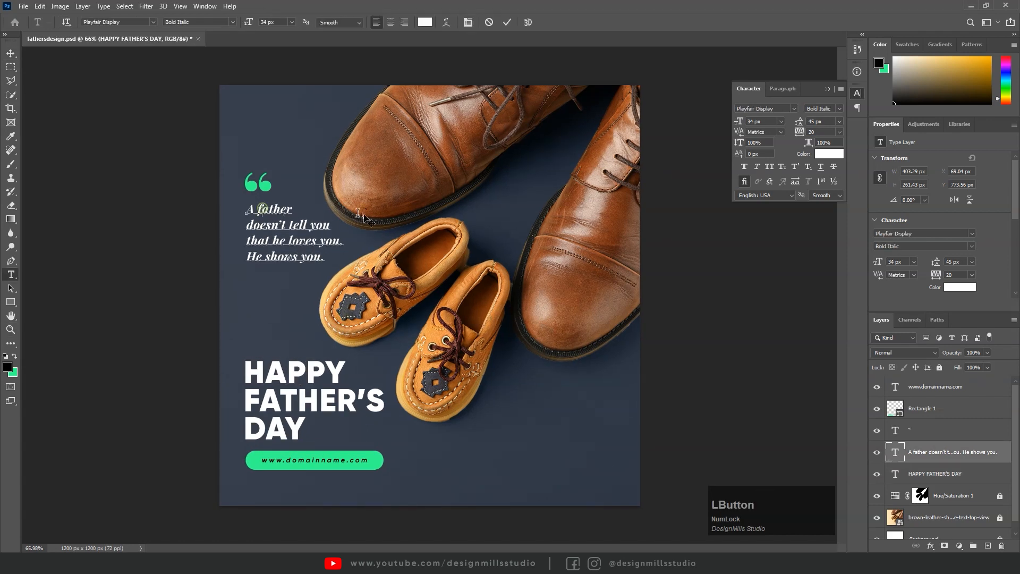
{"action": "key", "text": "Left"}
{"action": "key", "text": "shift+End"}
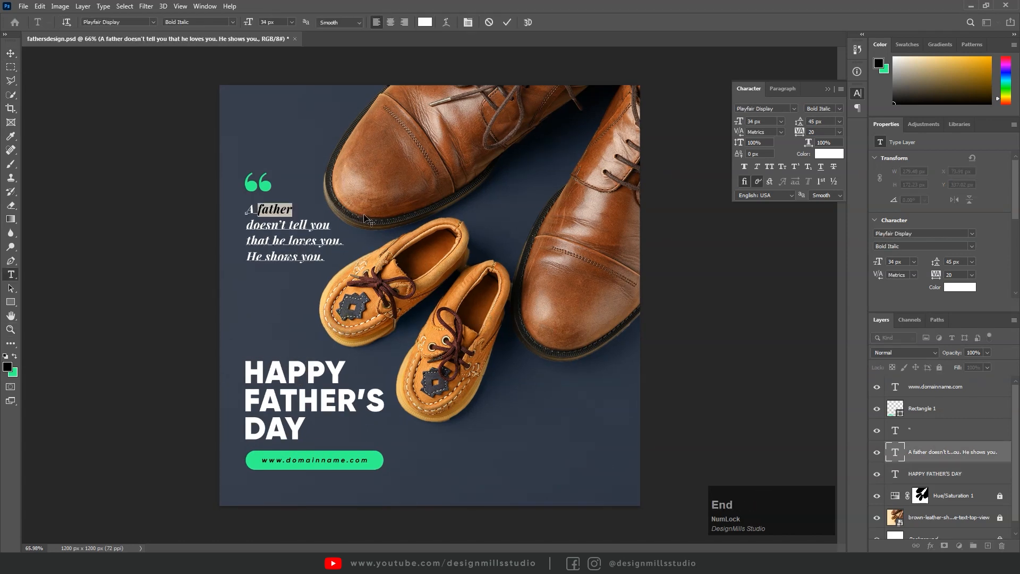
{"action": "left_click", "coordinate": [424, 22]}
{"action": "left_click", "coordinate": [269, 183]}
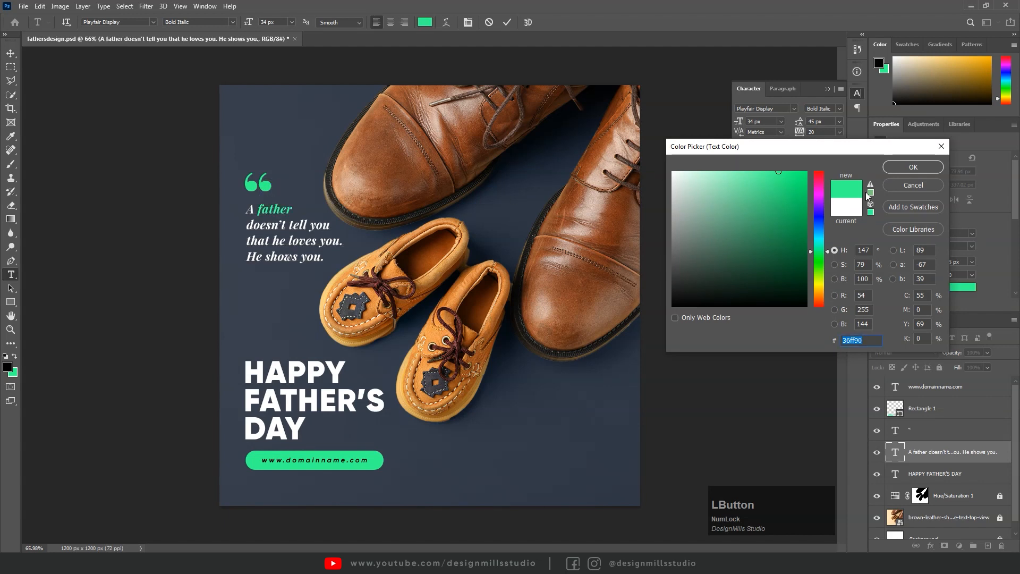
{"action": "left_click", "coordinate": [891, 169]}
- Colour the word "loves" in the quote with the quotation mark's green
{"action": "left_click", "coordinate": [299, 225]}
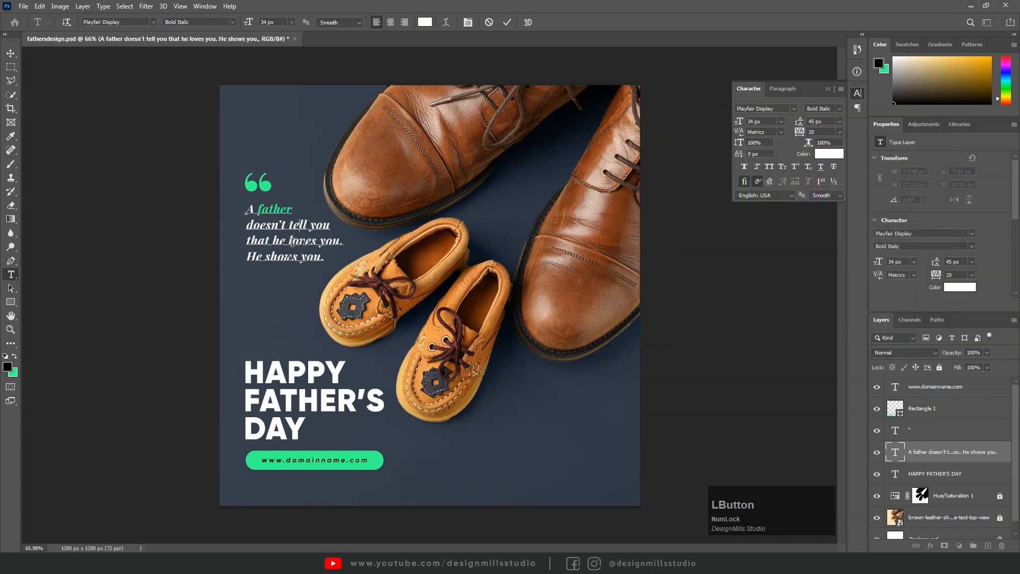
{"action": "left_click_drag", "start_coordinate": [290, 239], "coordinate": [312, 242]}
{"action": "left_click", "coordinate": [428, 24]}
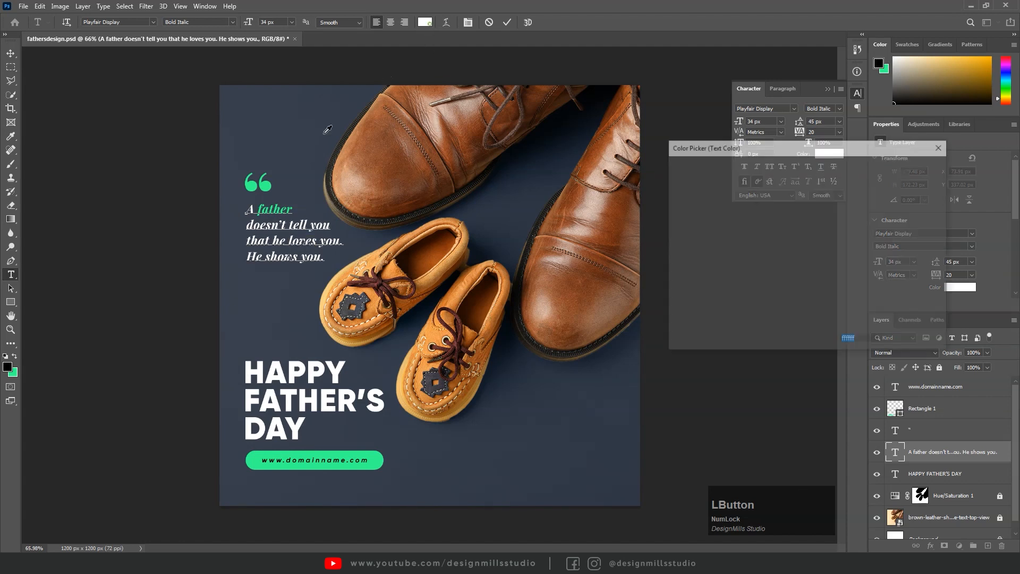
{"action": "left_click", "coordinate": [270, 182]}
{"action": "left_click", "coordinate": [913, 167]}
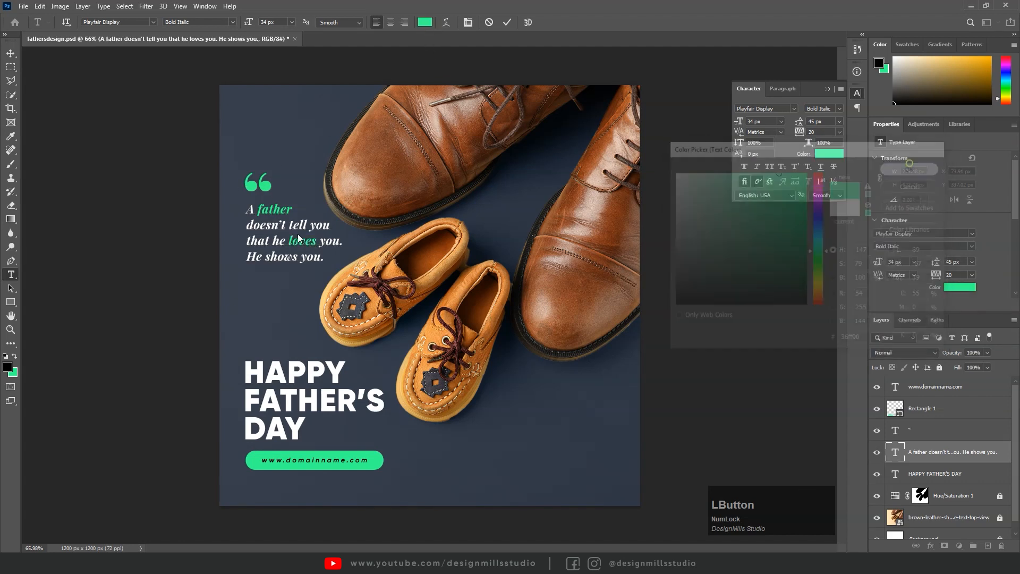
- Colour the quote's last line "He shows you." green (36ff90) and finish editing the text
{"action": "left_click", "coordinate": [272, 253]}
{"action": "key", "text": "shift+End"}
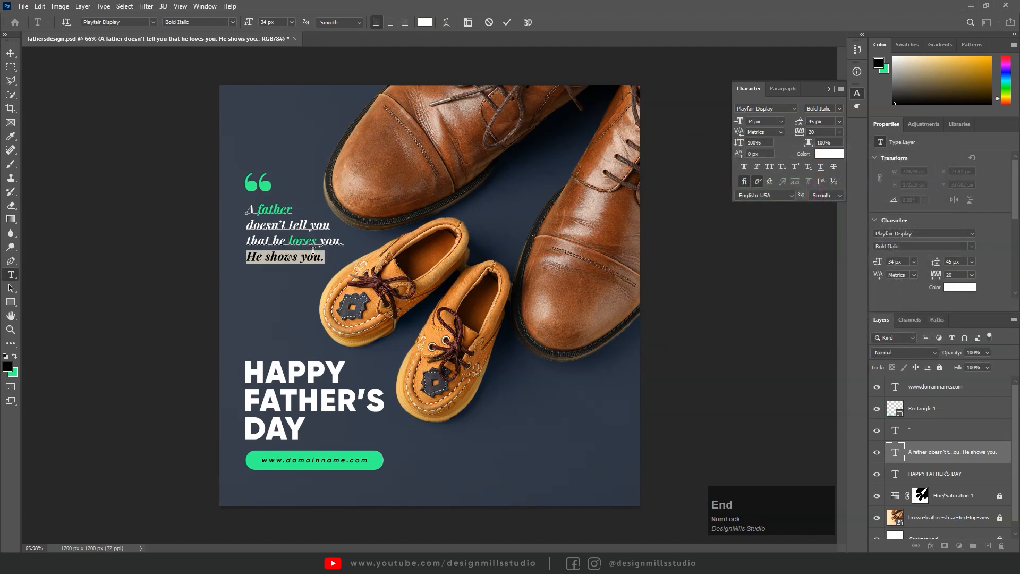
{"action": "left_click", "coordinate": [428, 22]}
{"action": "left_click", "coordinate": [270, 183]}
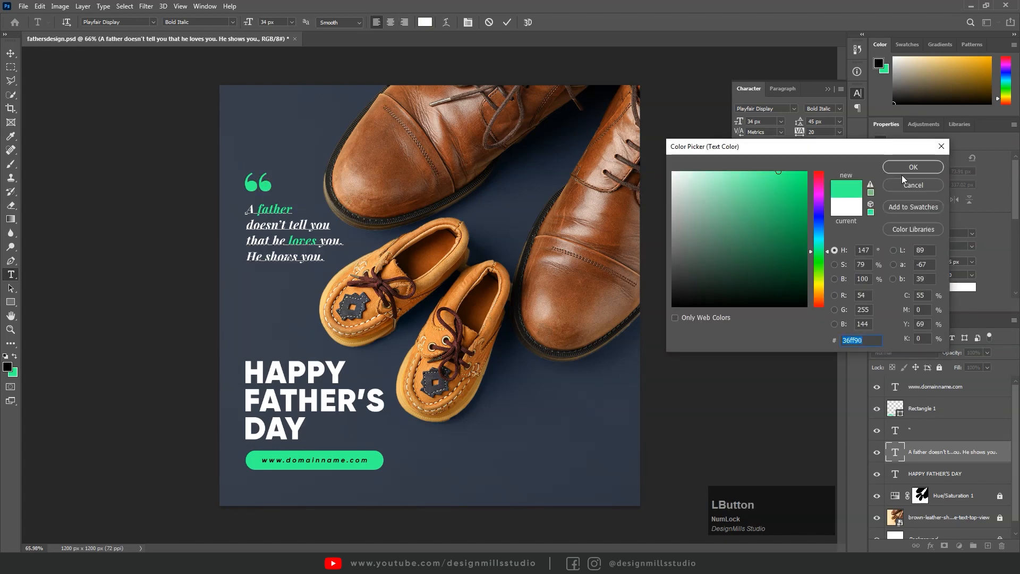
{"action": "left_click", "coordinate": [913, 167]}
{"action": "left_click", "coordinate": [11, 54]}
- Place LOGO.png from the Happy Father's Day folder in File Explorer into the Photoshop design, scaled to 120%
{"action": "key", "text": "z"}
{"action": "left_click_drag", "start_coordinate": [393, 324], "coordinate": [365, 272]}
{"action": "key", "text": "space"}
{"action": "key", "text": "v"}
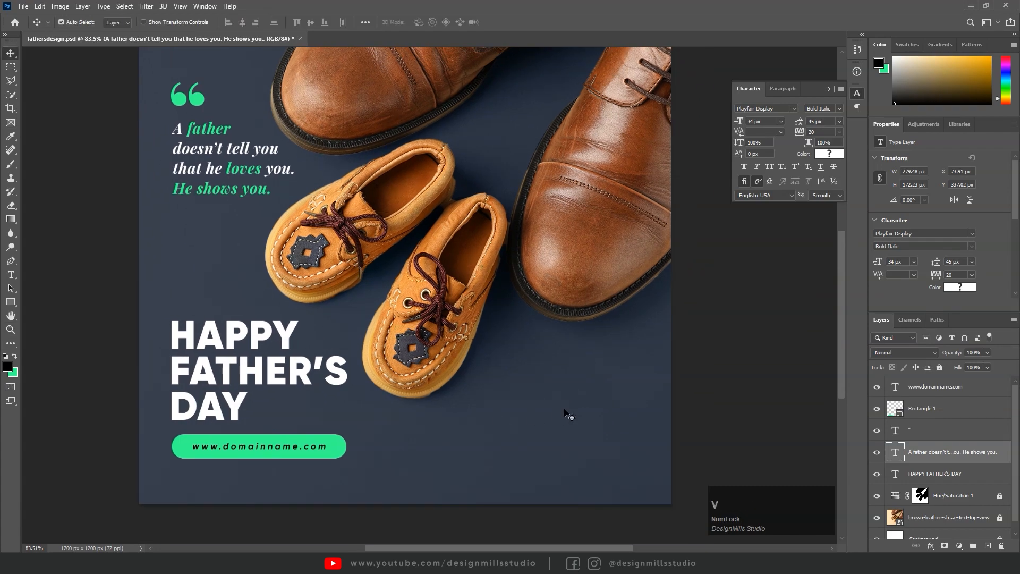
{"action": "left_click", "coordinate": [564, 412]}
{"action": "left_click", "coordinate": [287, 451]}
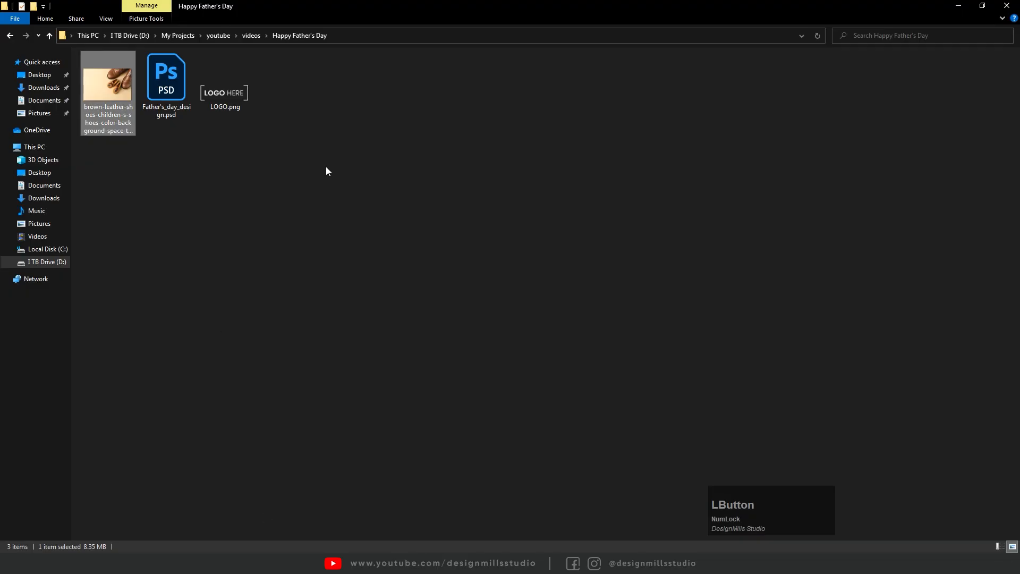
{"action": "left_click_drag", "start_coordinate": [222, 88], "coordinate": [367, 553]}
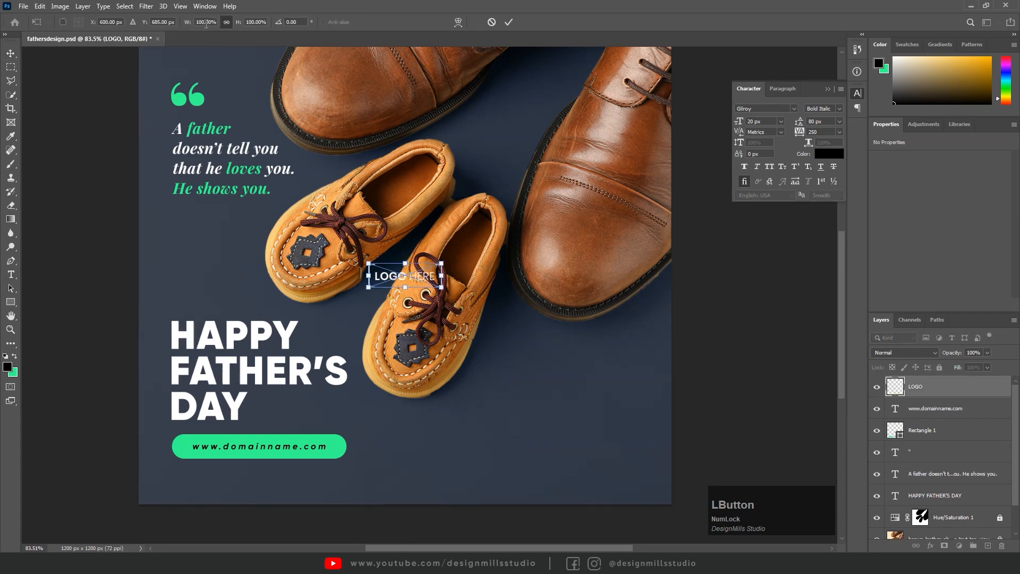
{"action": "type", "text": "120"}
{"action": "key", "text": "Return"}
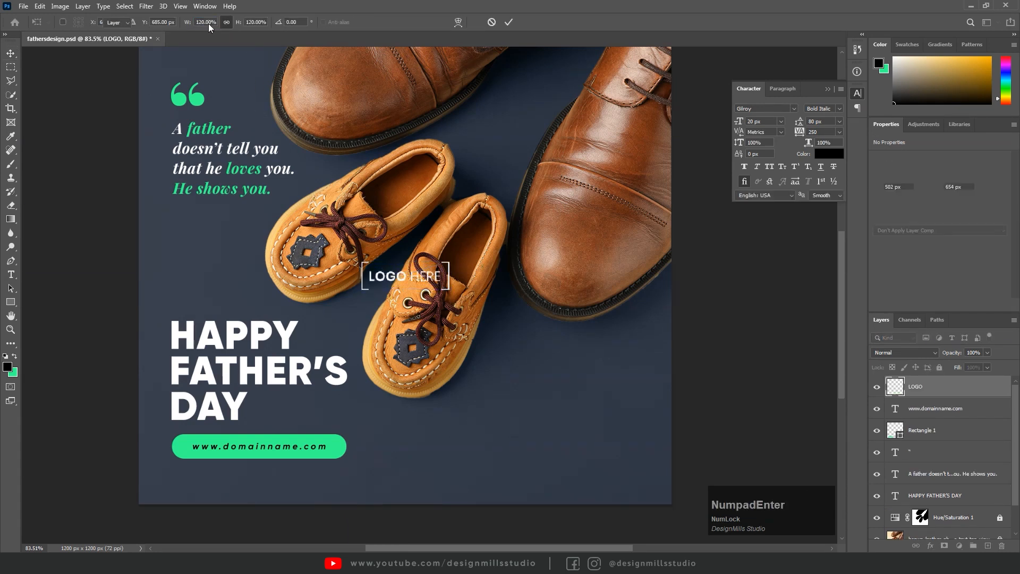
- Align the logo to the bottom and right edges of the canvas
{"action": "key", "text": "ctrl+a"}
{"action": "left_click", "coordinate": [325, 23]}
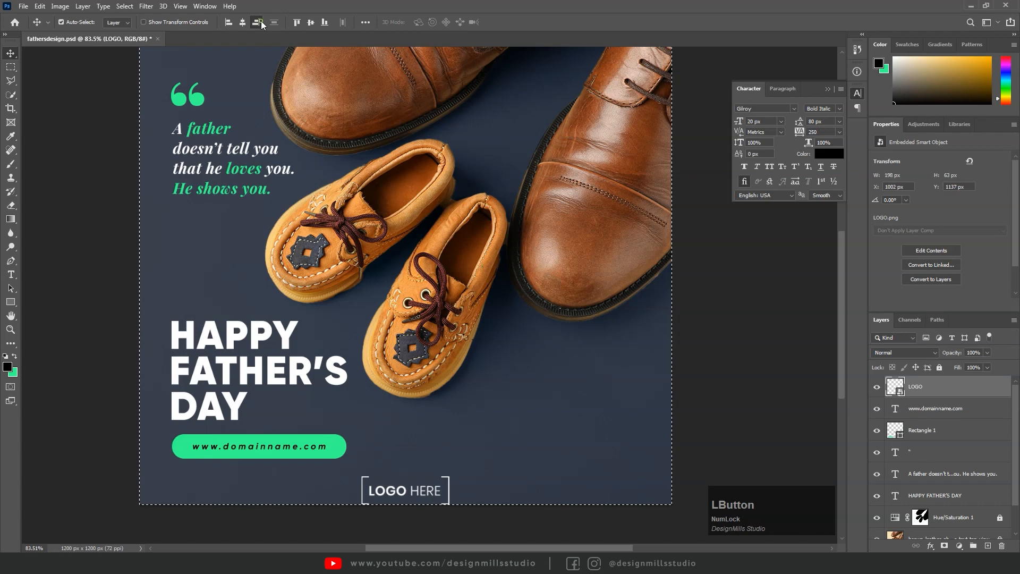
{"action": "left_click", "coordinate": [256, 23]}
{"action": "key", "text": "ctrl+d"}
- Move the logo 50 px up and 50 px left from the canvas corner
{"action": "key", "text": "shift+Up"}
{"action": "key", "text": "shift+Up"}
{"action": "key", "text": "shift+Up"}
{"action": "key", "text": "shift+Up"}
{"action": "key", "text": "shift+Up"}
{"action": "key", "text": "shift+Left"}
{"action": "key", "text": "shift+Left"}
{"action": "key", "text": "shift+Left"}
{"action": "key", "text": "shift+Left"}
{"action": "key", "text": "shift+Left"}
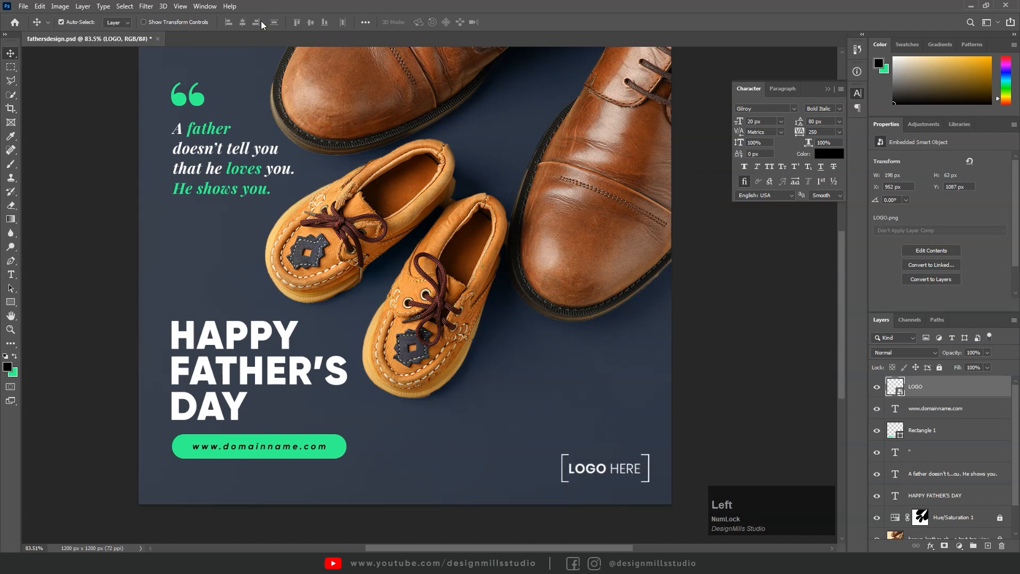
- Add a drop shadow layer style to the green web-address pill, keeping its preset settings
{"action": "key", "text": "z"}
{"action": "left_click_drag", "start_coordinate": [351, 319], "coordinate": [335, 327]}
{"action": "key", "text": "v"}
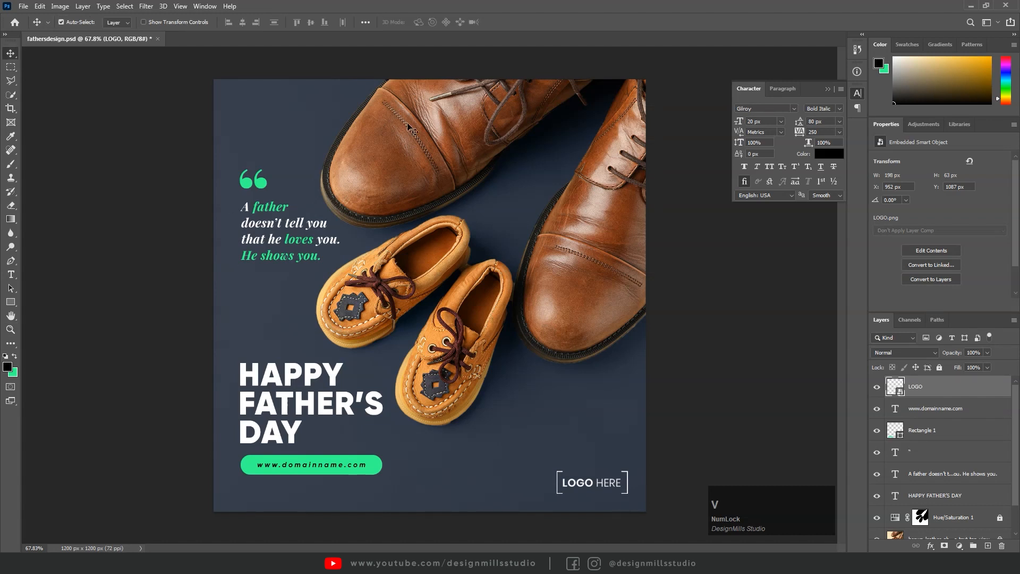
{"action": "left_click", "coordinate": [641, 365]}
{"action": "scroll", "coordinate": [975, 526], "scroll_direction": "up", "scroll_amount": 1}
{"action": "left_click", "coordinate": [935, 387]}
{"action": "key", "text": "ctrl+shift+alt"}
{"action": "left_click", "coordinate": [366, 465]}
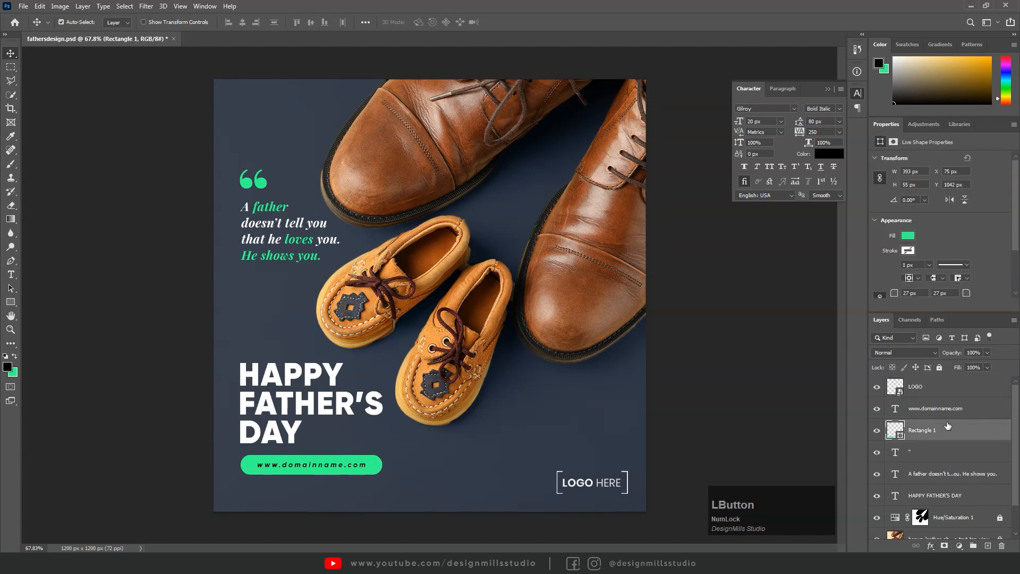
{"action": "double_click", "coordinate": [993, 432]}
{"action": "left_click", "coordinate": [585, 285]}
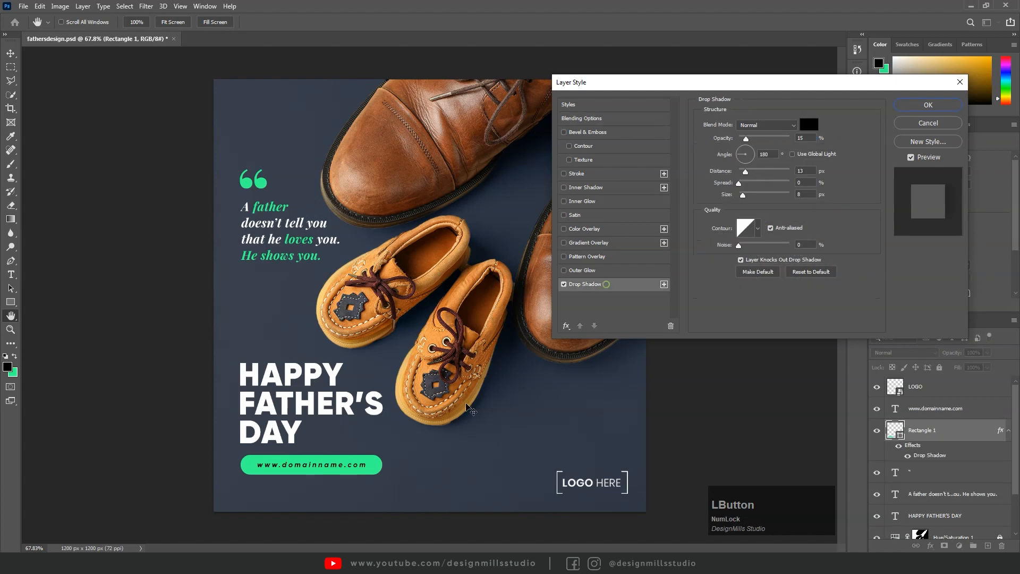
{"action": "key", "text": "z"}
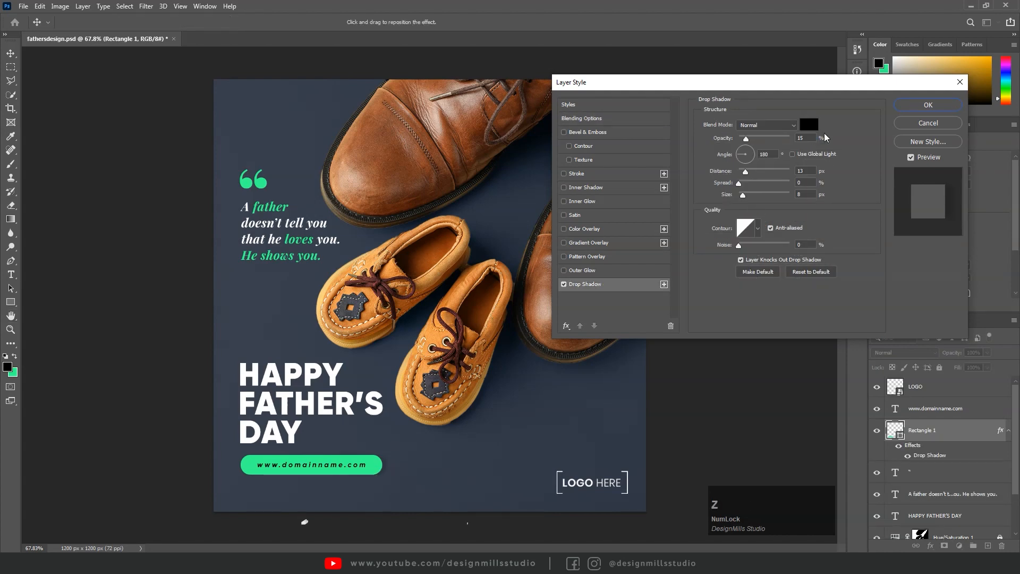
{"action": "left_click", "coordinate": [929, 106]}
- Reposition the pill's drop shadow to an angle of 149° at a distance of 13 px
{"action": "key", "text": "z"}
{"action": "left_click_drag", "start_coordinate": [376, 470], "coordinate": [400, 427]}
{"action": "key", "text": "v"}
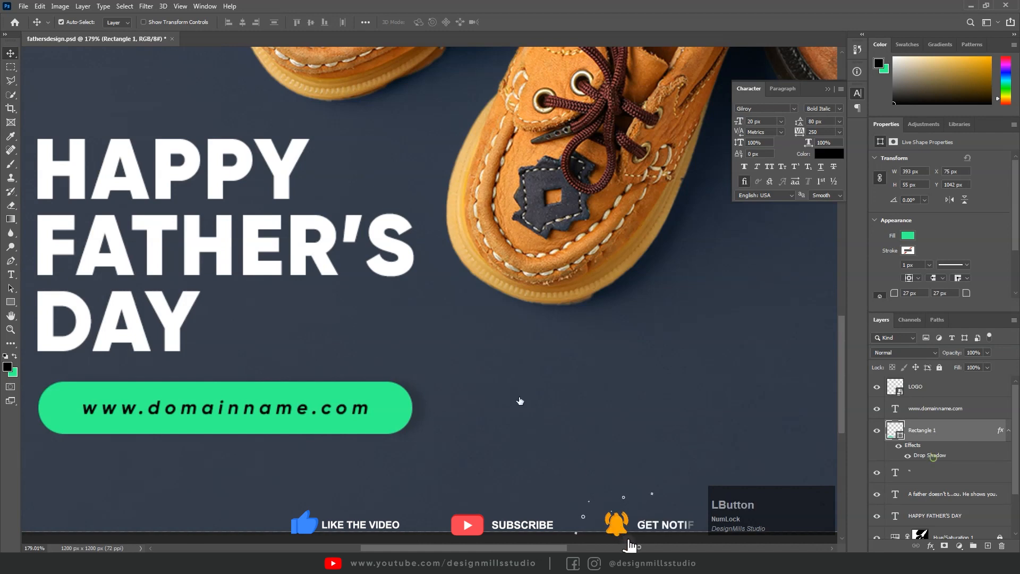
{"action": "double_click", "coordinate": [934, 457]}
{"action": "left_click_drag", "start_coordinate": [399, 405], "coordinate": [398, 413]}
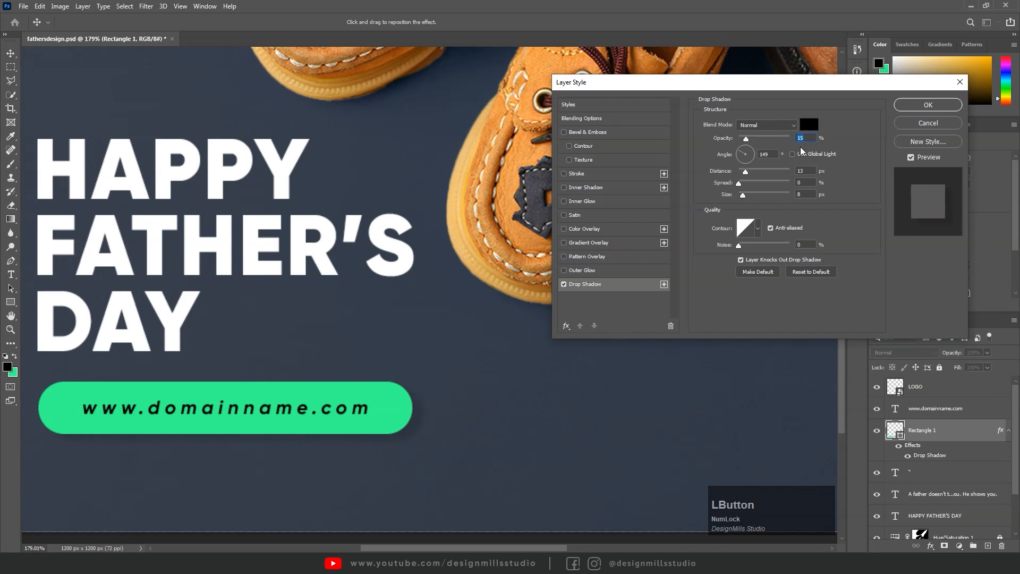
{"action": "left_click", "coordinate": [947, 111]}
- Stamp all visible layers into a new merged pixel layer above the LOGO layer
{"action": "key", "text": "z"}
{"action": "left_click_drag", "start_coordinate": [467, 307], "coordinate": [374, 379]}
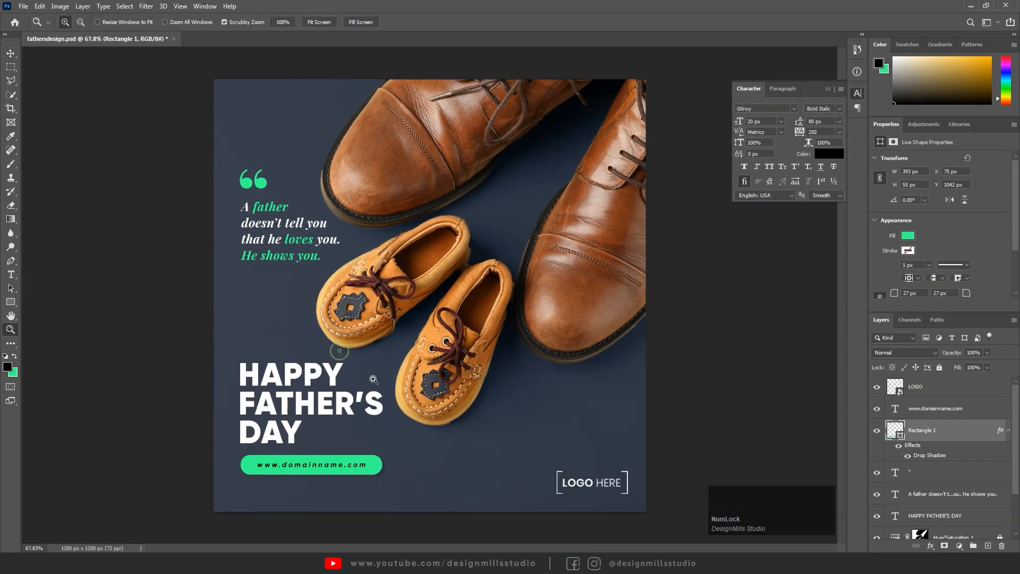
{"action": "key", "text": "v"}
{"action": "left_click", "coordinate": [949, 388]}
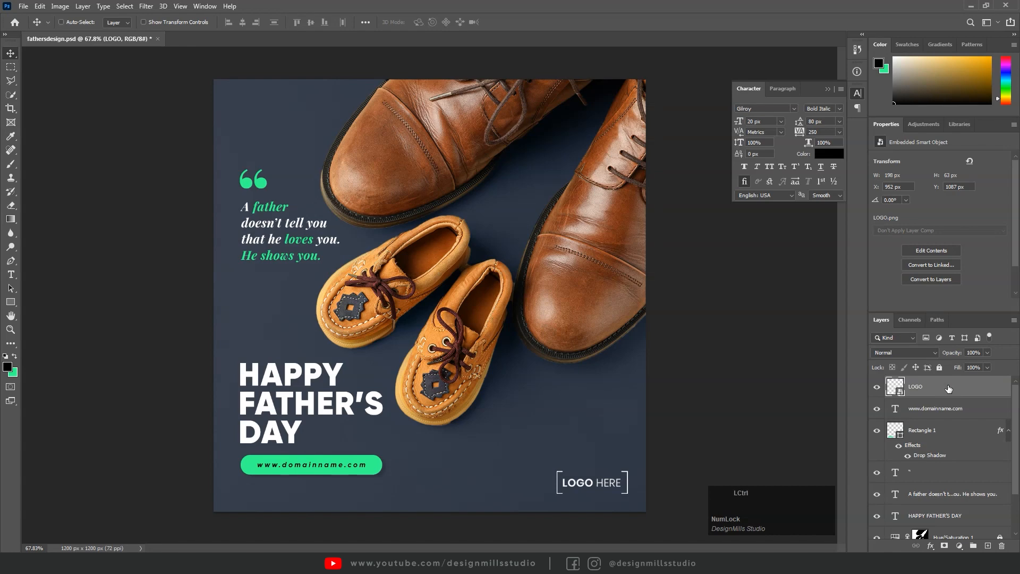
{"action": "key", "text": "ctrl+shift+alt+e"}
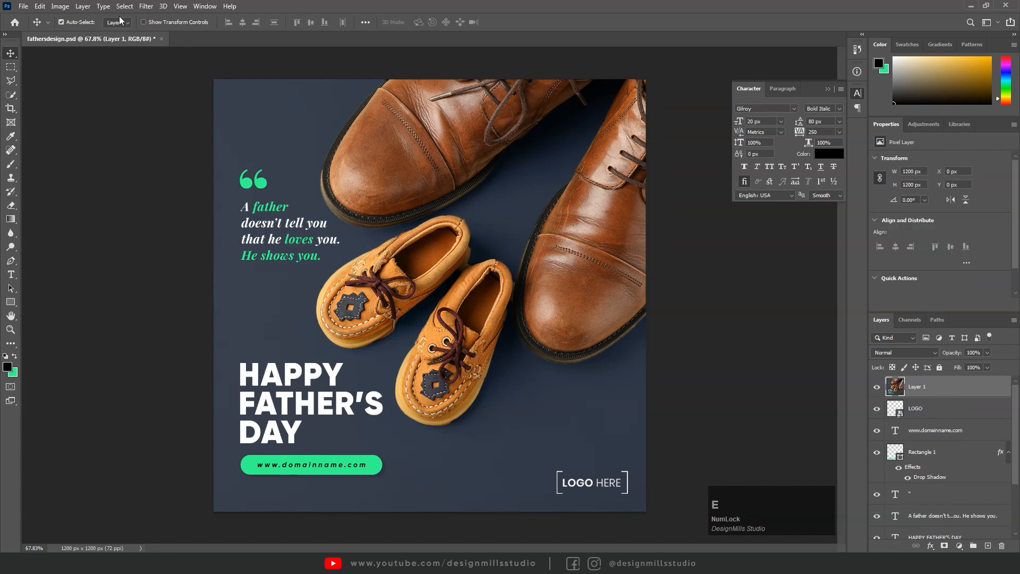
- Apply a Vibrance adjustment of +100 to the merged layer
{"action": "left_click", "coordinate": [60, 6]}
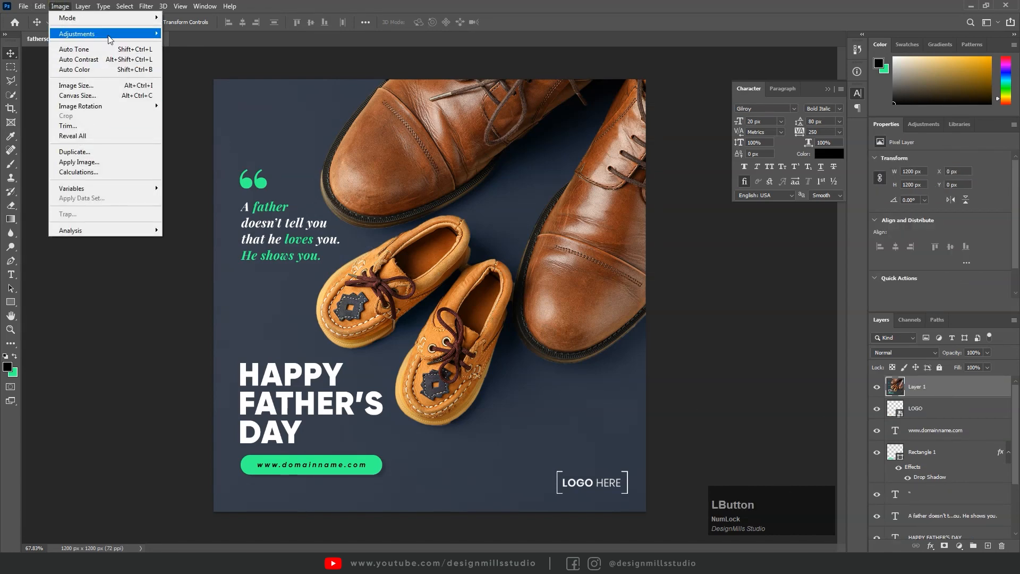
{"action": "mouse_move", "coordinate": [109, 34]}
{"action": "left_click", "coordinate": [194, 80]}
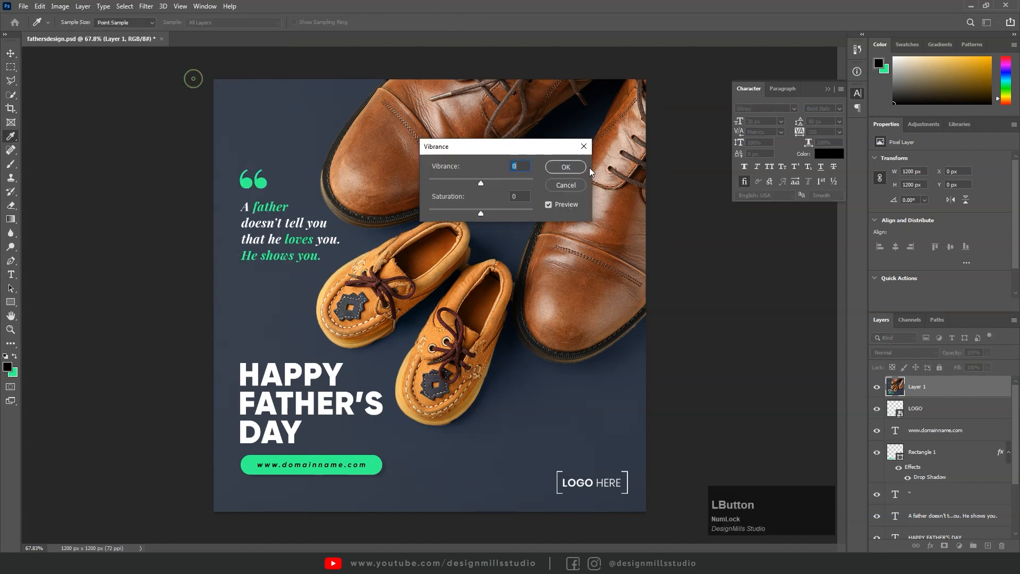
{"action": "left_click_drag", "start_coordinate": [480, 183], "coordinate": [590, 186]}
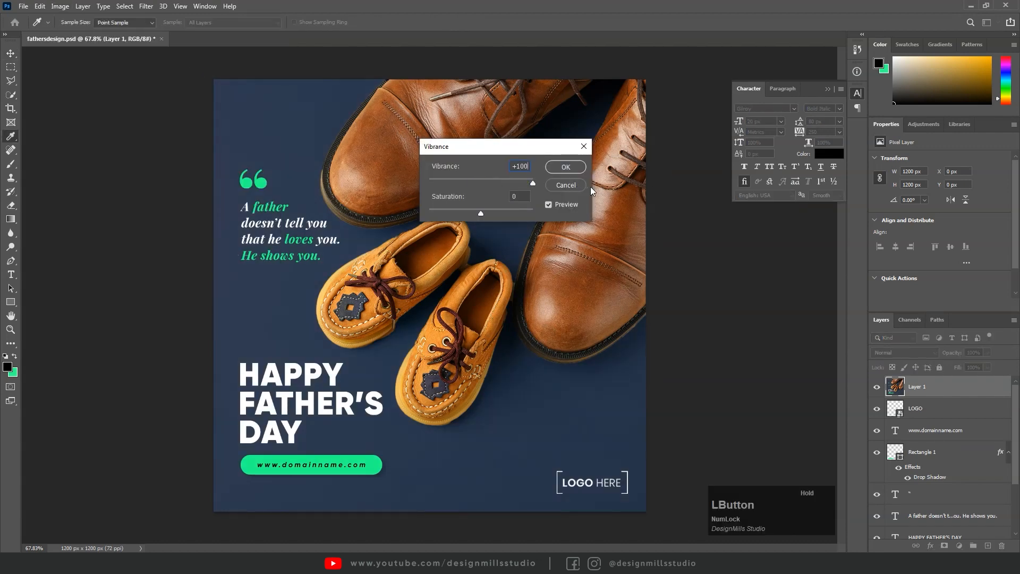
{"action": "left_click", "coordinate": [567, 168]}
- Fit the whole design on screen and collapse the open Character settings for an unobstructed view
{"action": "key", "text": "z"}
{"action": "left_click_drag", "start_coordinate": [473, 262], "coordinate": [487, 261]}
{"action": "key", "text": "v"}
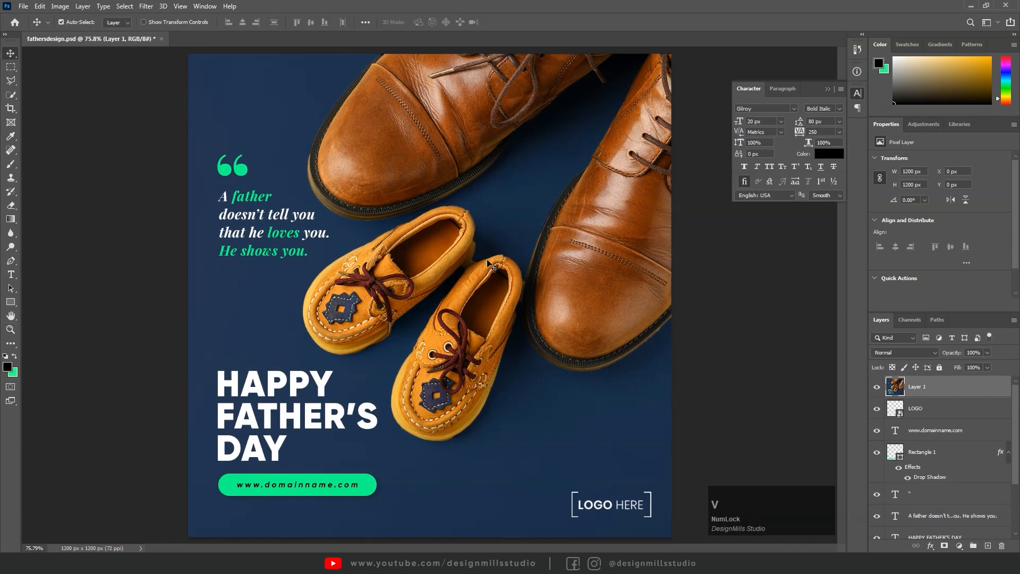
{"action": "key", "text": "ctrl+0"}
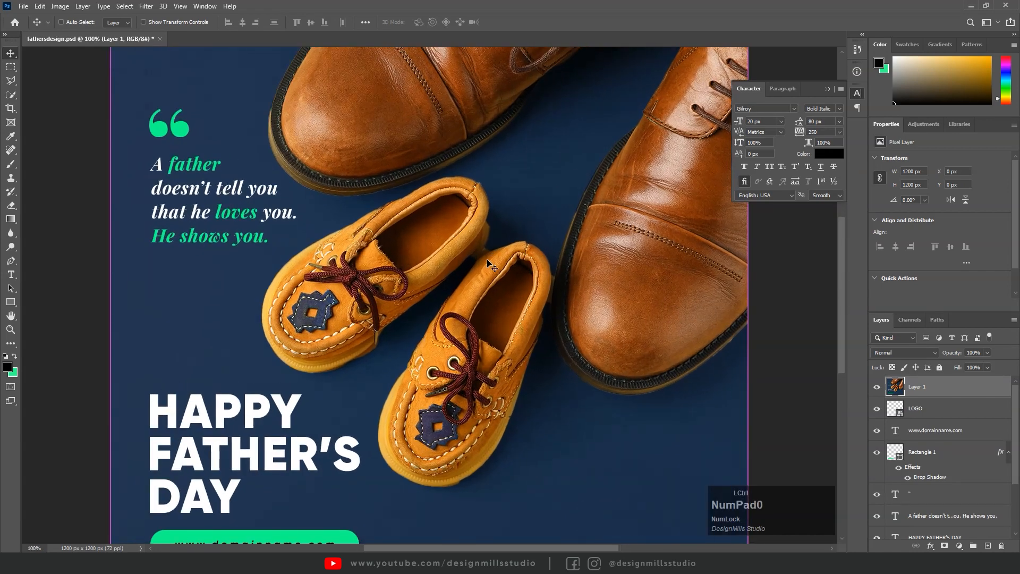
{"action": "key", "text": "ctrl+0"}
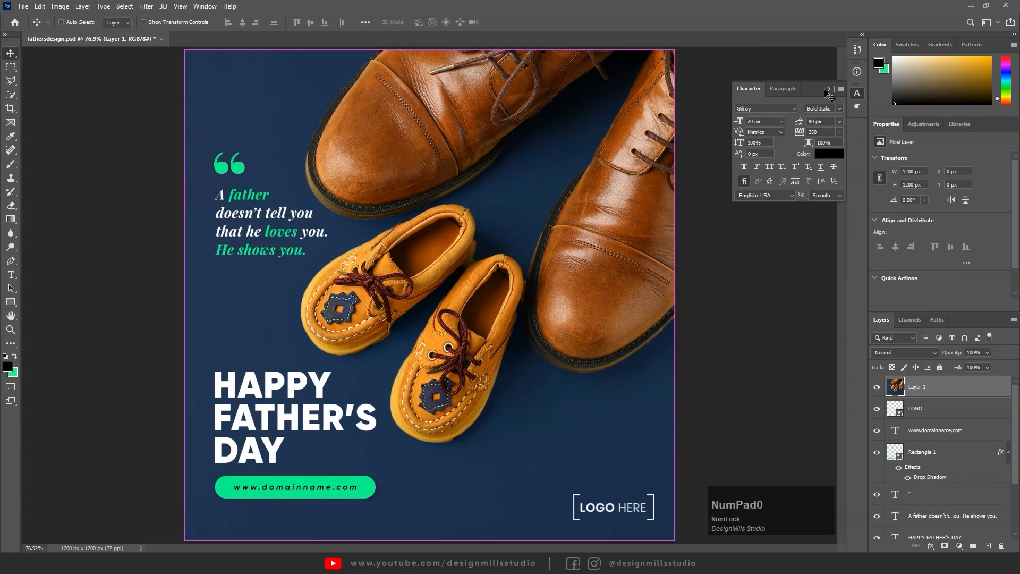
{"action": "left_click", "coordinate": [826, 90]}
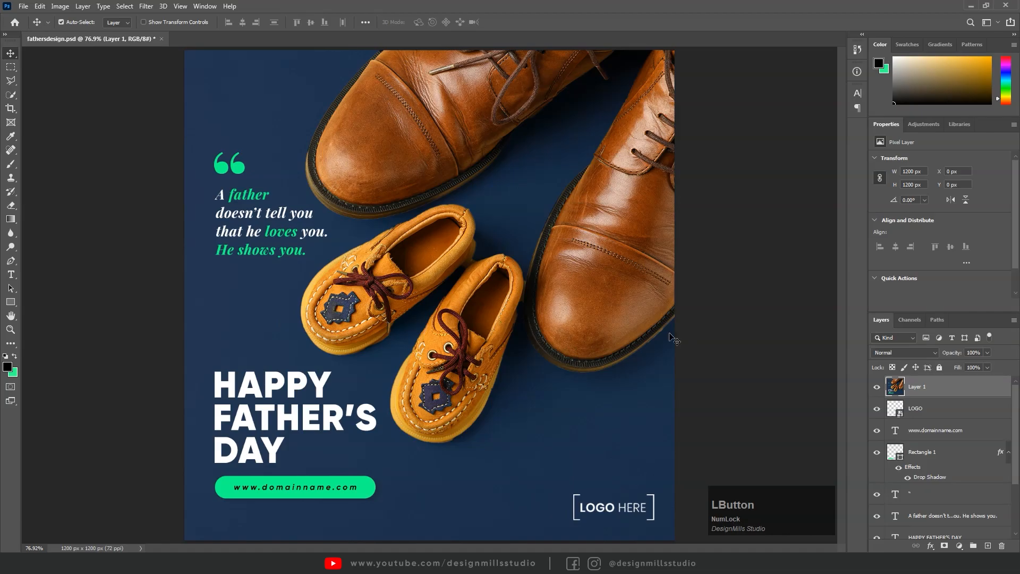